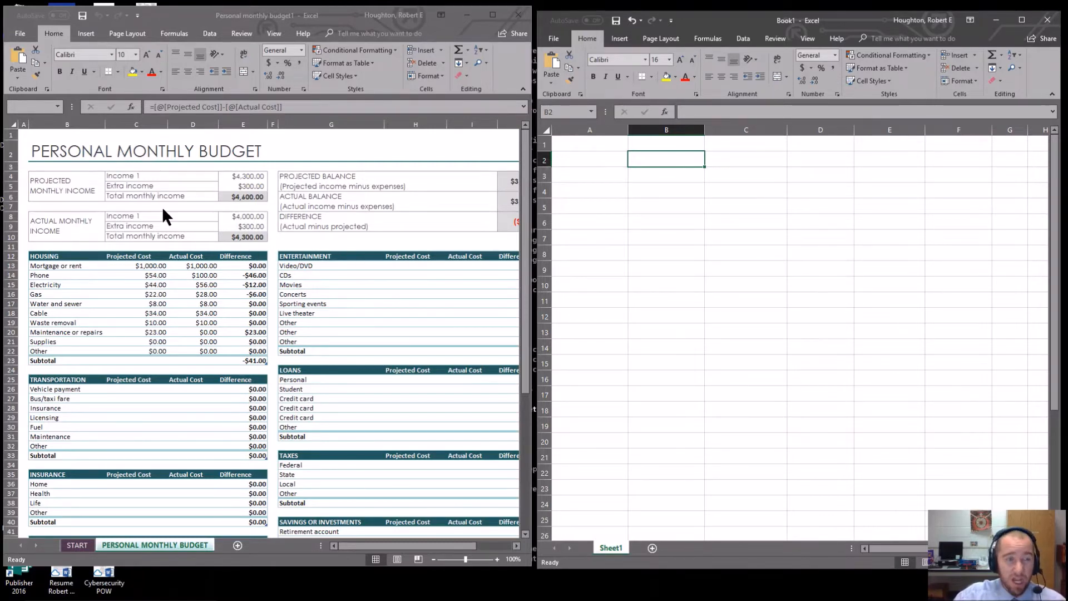
# Enter the label Monthly Income in cell A1 of the blank workbook and widen column A to fit it
pyautogui.click(583, 144)
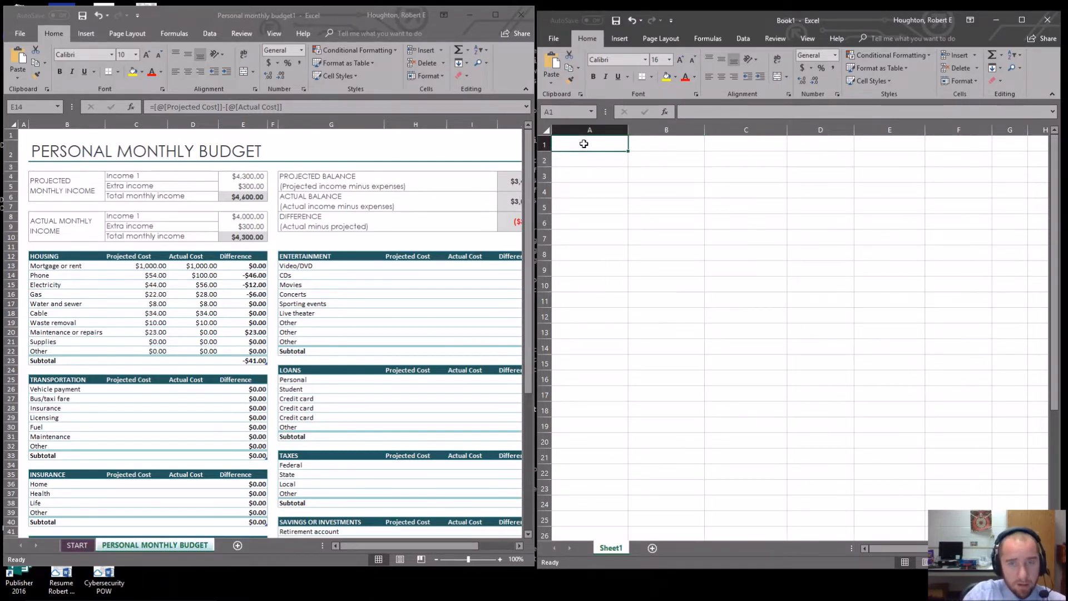
pyautogui.write('Monthly Income')
pyautogui.click(626, 131)
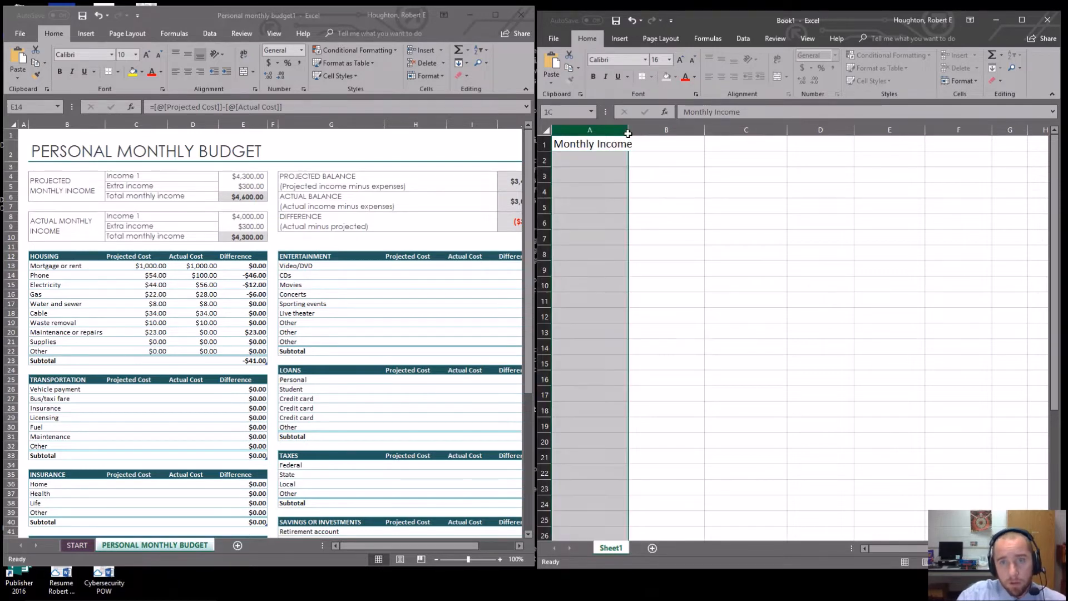
pyautogui.click(643, 158)
pyautogui.moveTo(629, 132); pyautogui.dragTo(640, 131)
# Enter $5,000 in cell B1 as the monthly income amount
pyautogui.click(674, 143)
pyautogui.write('$5,')
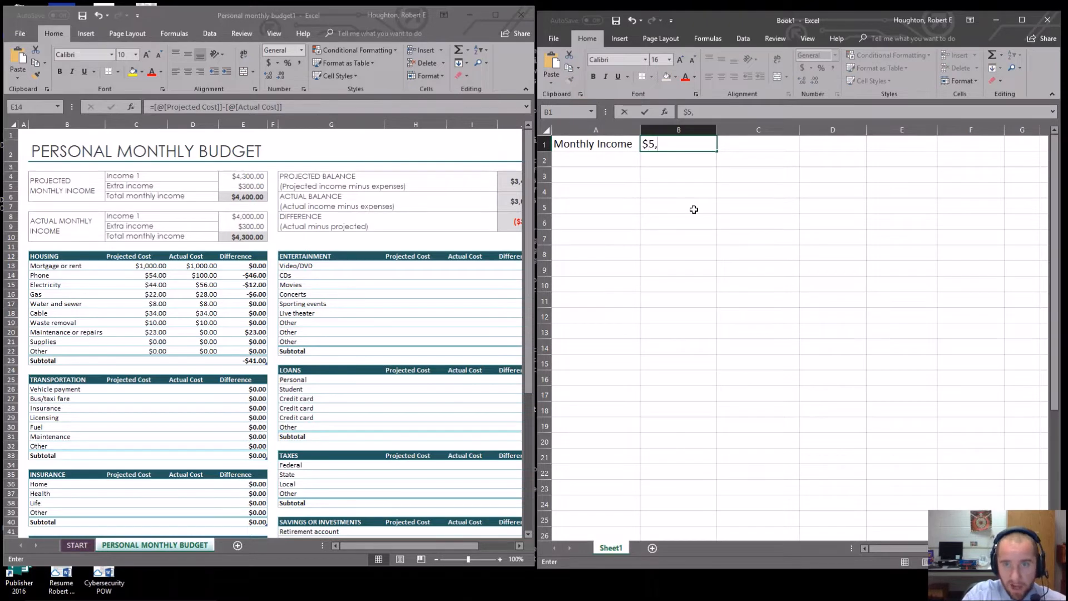
pyautogui.write('000')
pyautogui.press('Return')
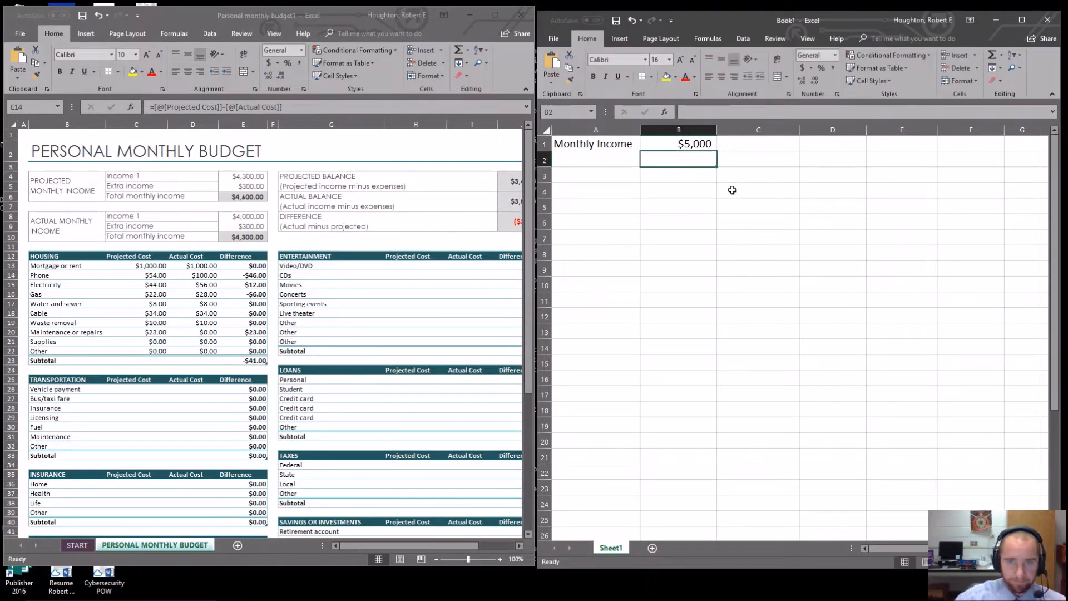
# Add an Actual row below the monthly income, with the label in A2 and $4,000 in B2
pyautogui.click(578, 160)
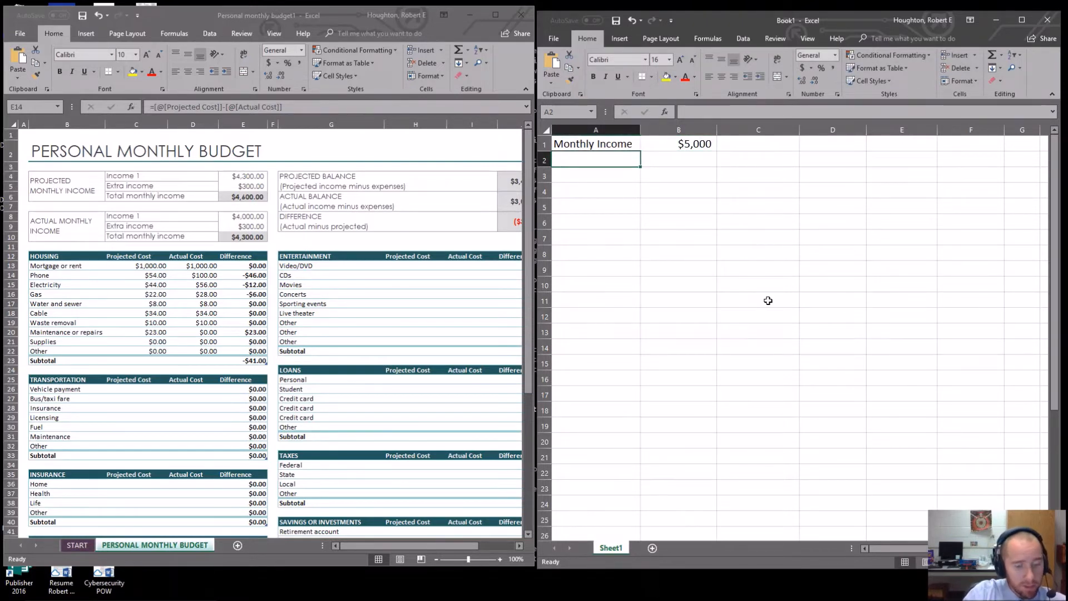
pyautogui.write('Actual')
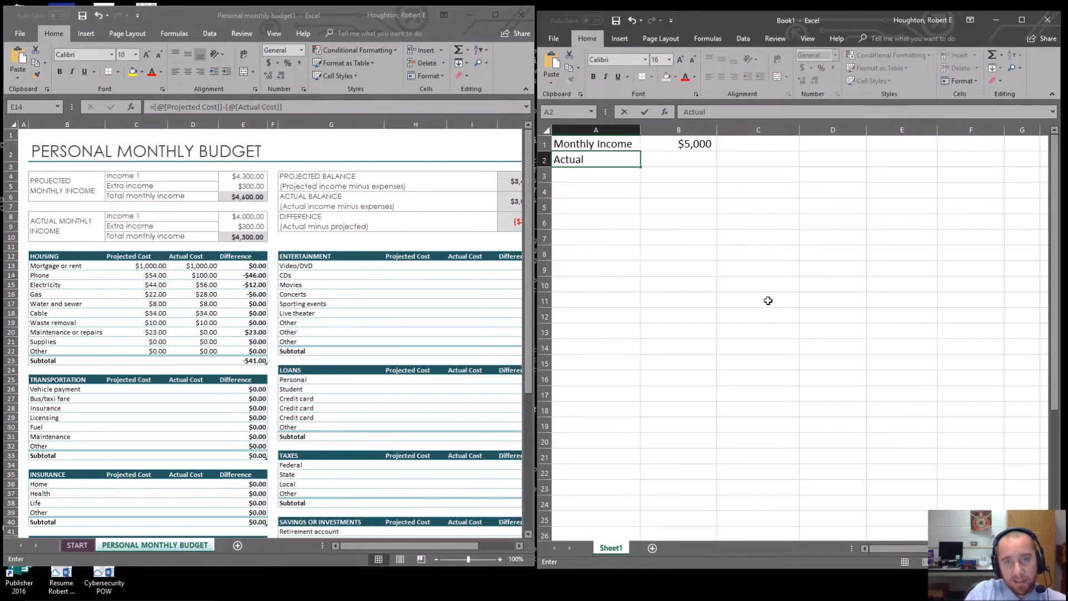
pyautogui.press('Tab')
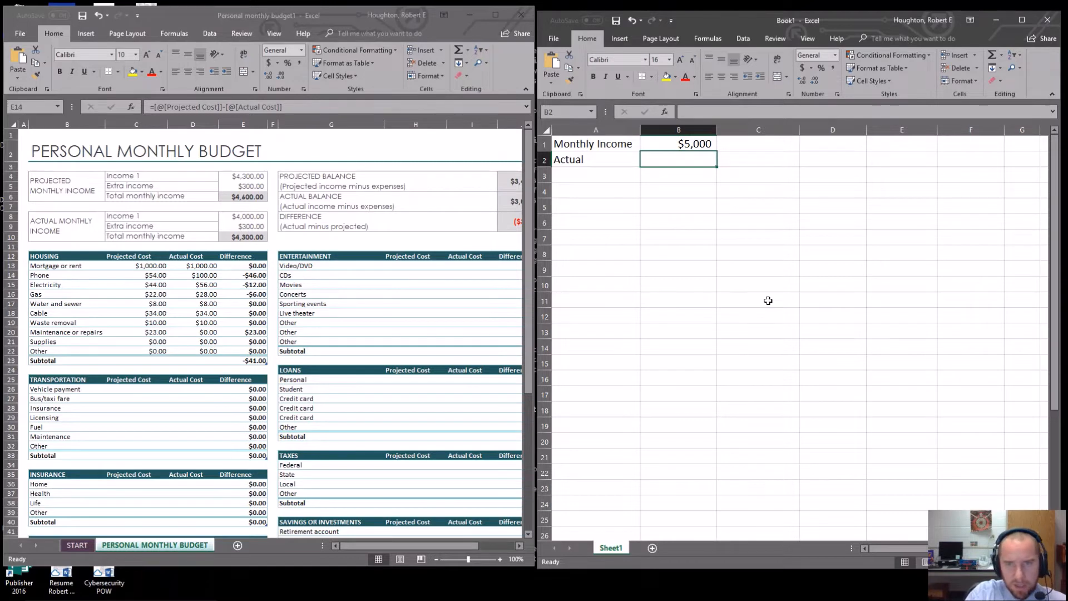
pyautogui.write('$')
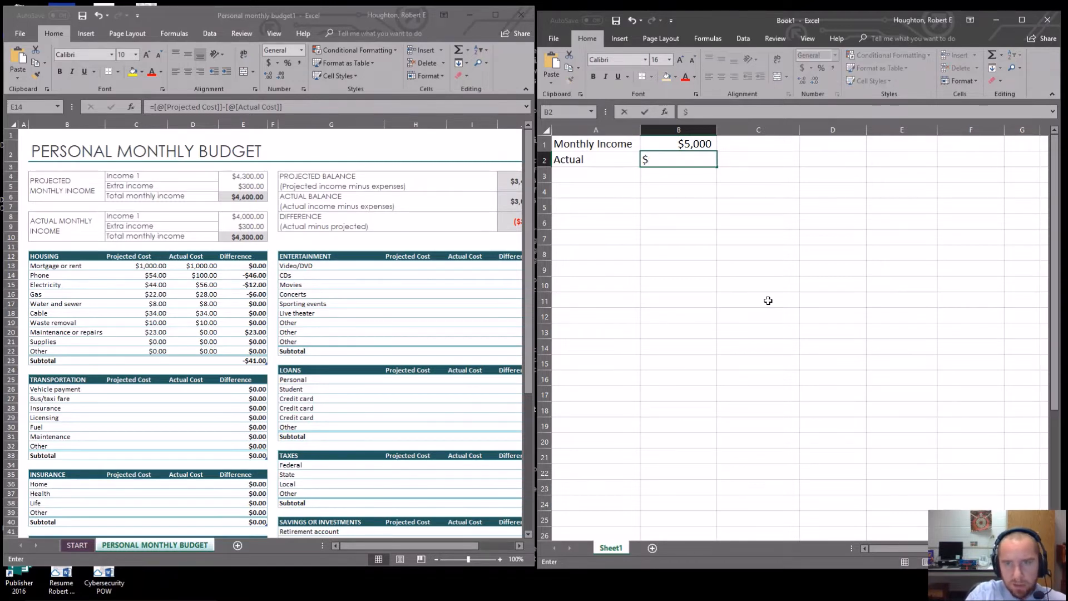
pyautogui.write('4,000')
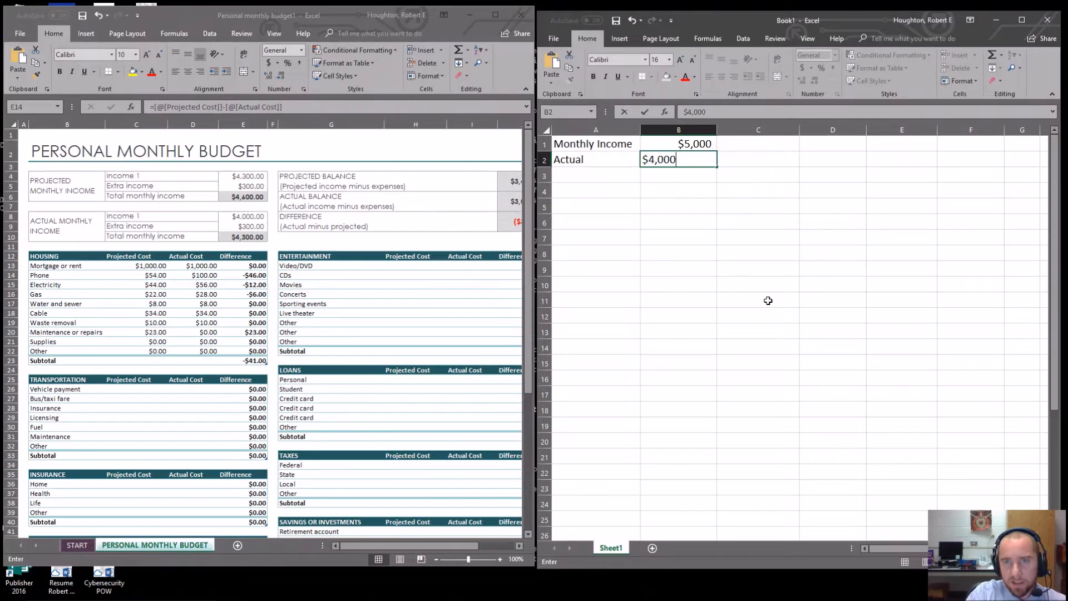
pyautogui.press('Return')
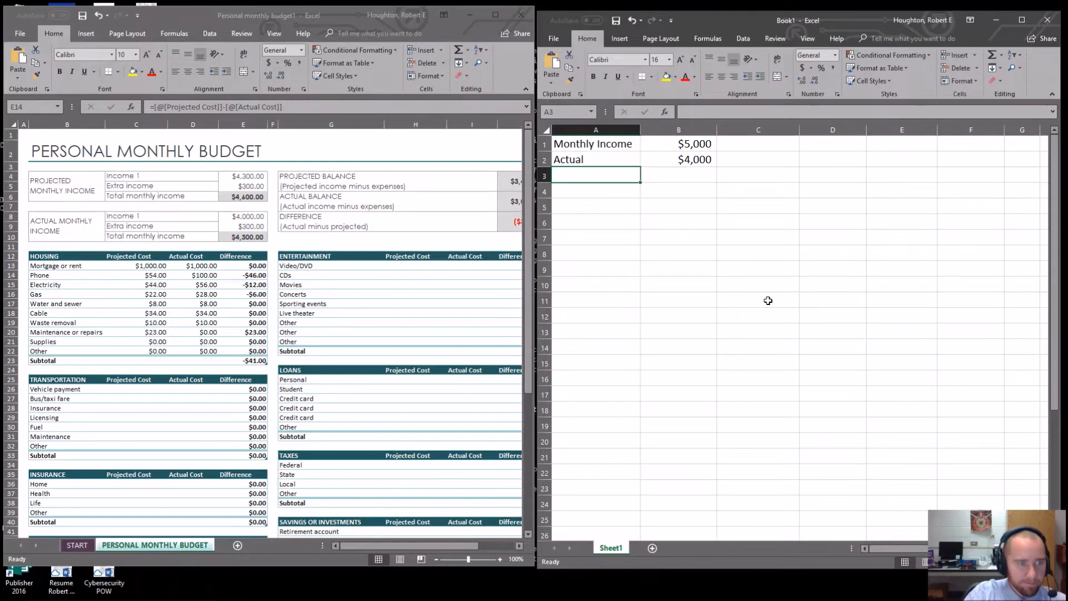
# Leave row 3 blank and list the expenses Mortgage in A4 and Cell in A5
pyautogui.press('Return')
pyautogui.write('Mortgage')
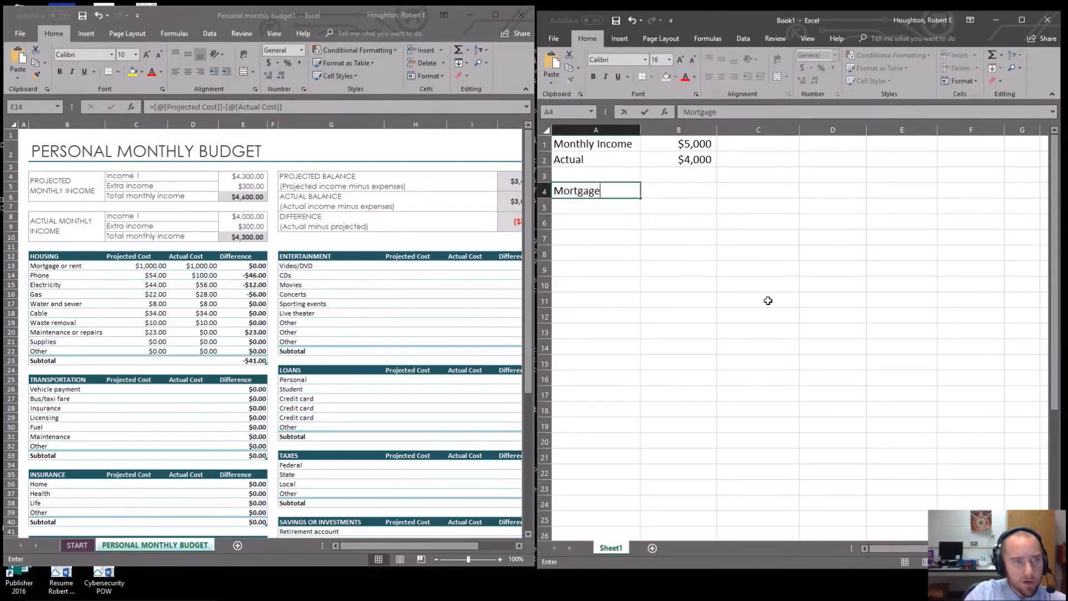
pyautogui.press('Return')
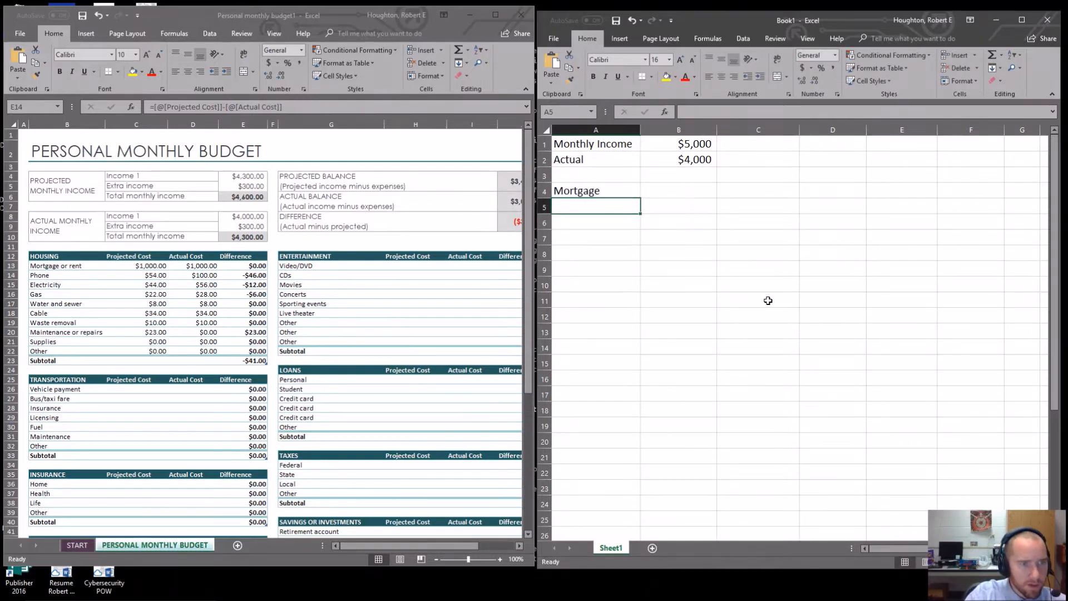
pyautogui.write('Cell')
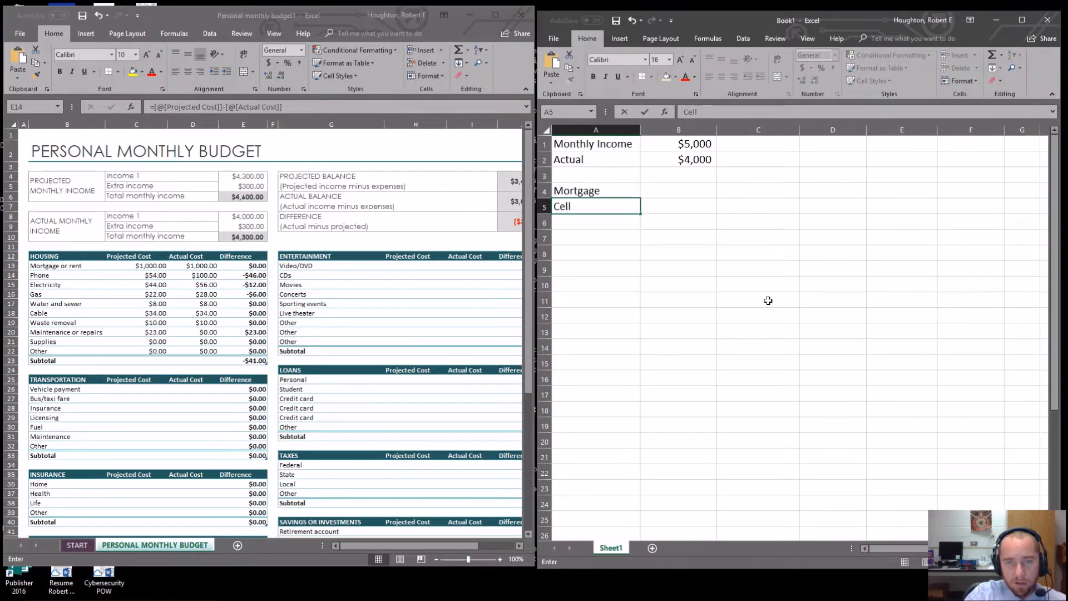
pyautogui.press('Return')
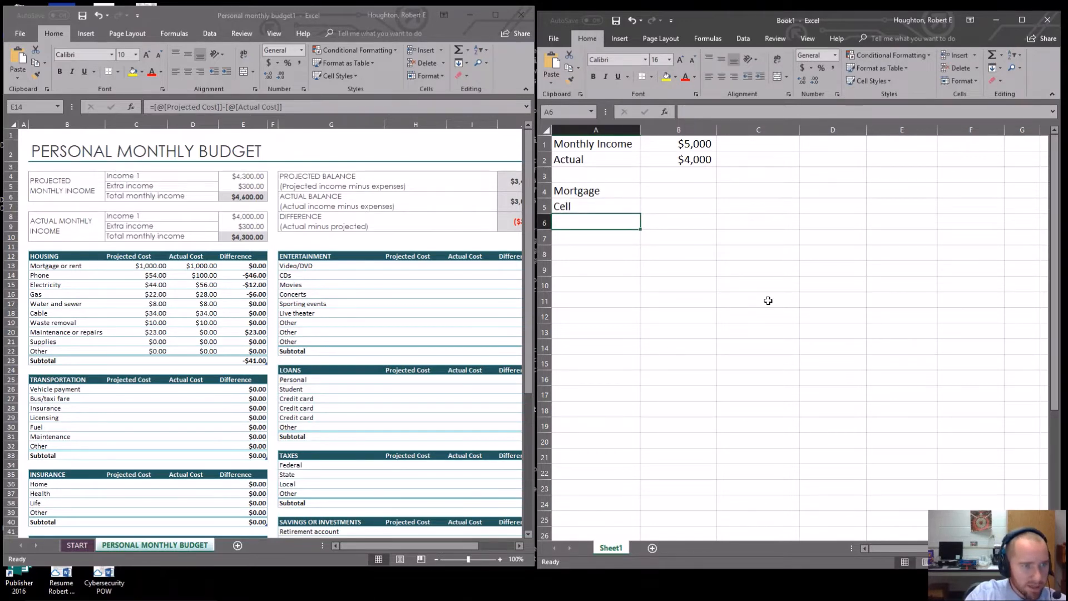
# List the expenses Electricity, Water and Gas in cells A6 to A8
pyautogui.write('Elect')
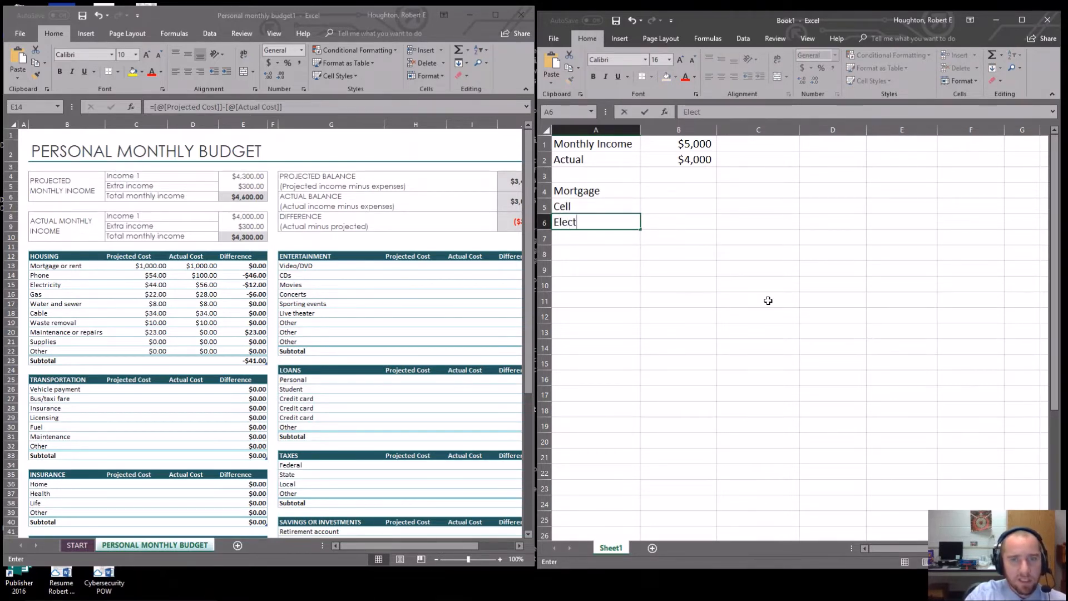
pyautogui.write('ricity')
pyautogui.press('Return')
pyautogui.write('Water')
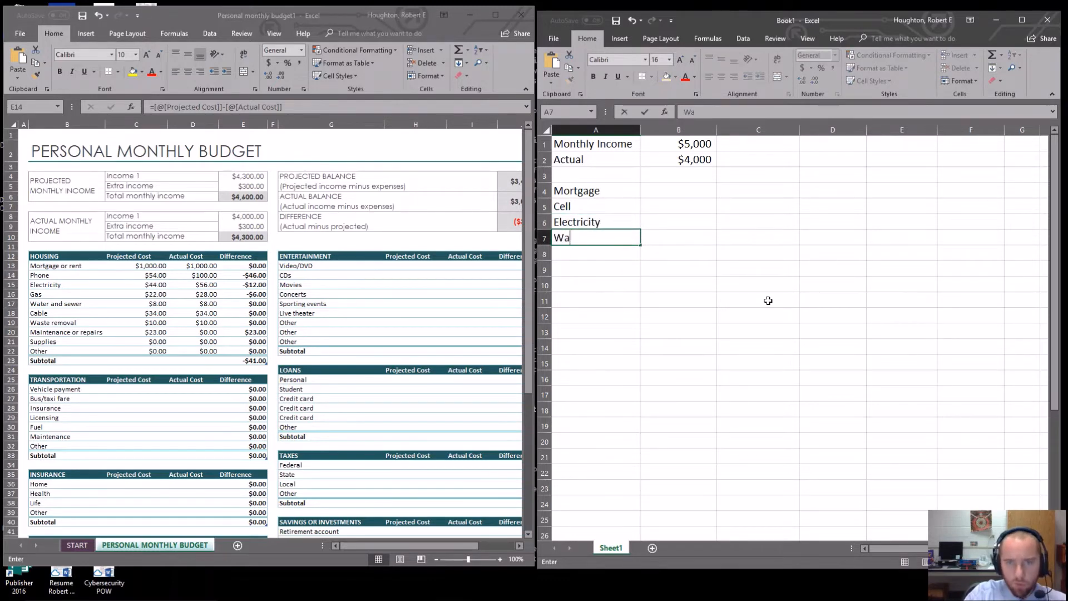
pyautogui.press('Return')
pyautogui.write('Gas')
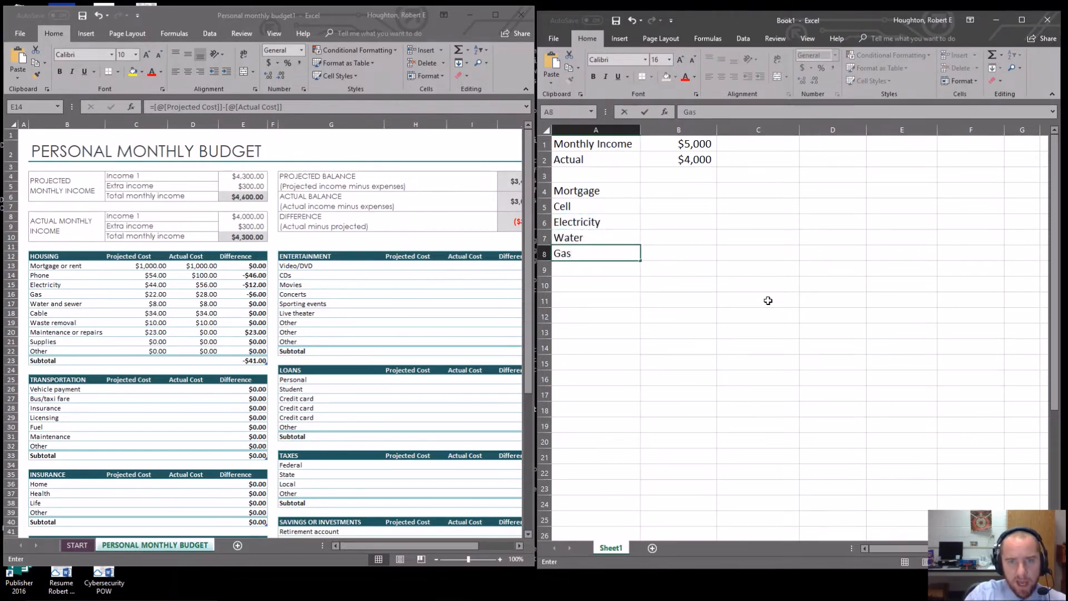
pyautogui.press('Return')
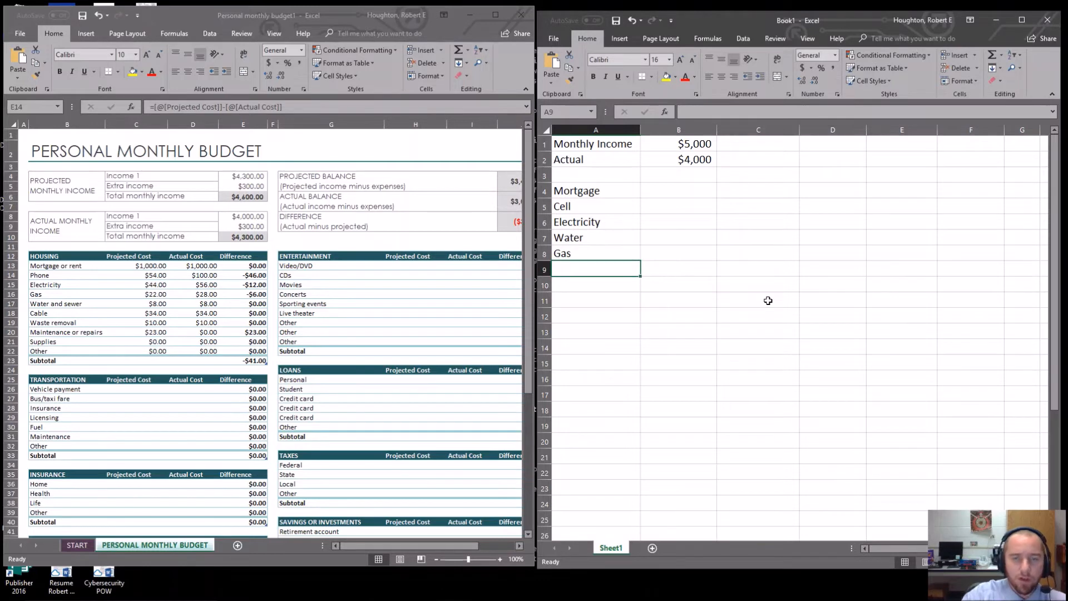
# Clear the Electricity, Water and Gas entries from cells A6 to A8
pyautogui.click(586, 225)
pyautogui.moveTo(580, 239); pyautogui.dragTo(585, 264)
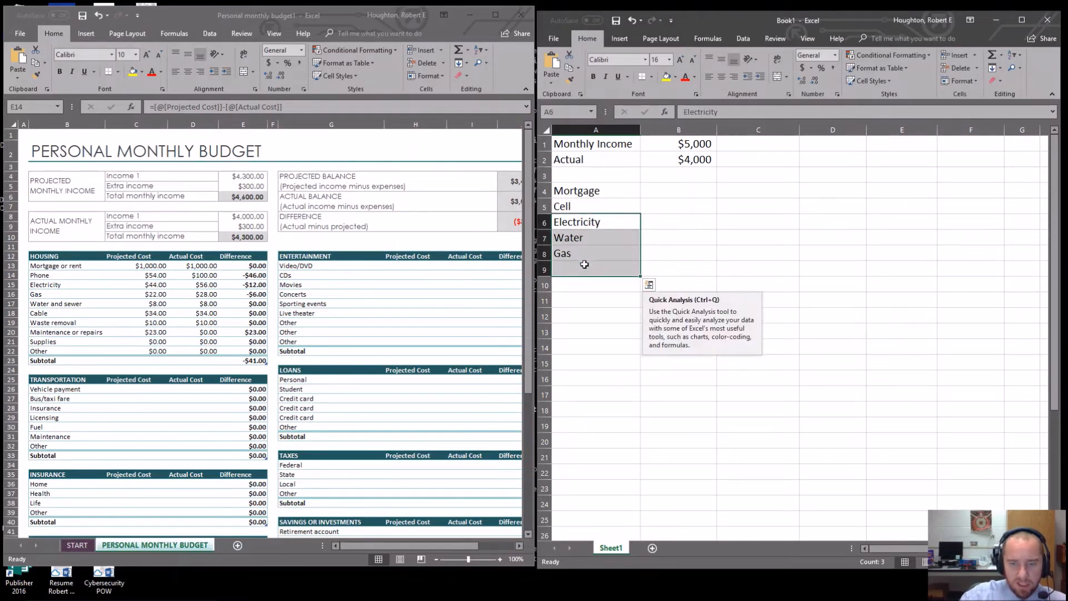
pyautogui.press('BackSpace')
pyautogui.press('Down')
pyautogui.press('BackSpace')
pyautogui.press('Down')
pyautogui.press('BackSpace')
pyautogui.press('Up')
pyautogui.press('Up')
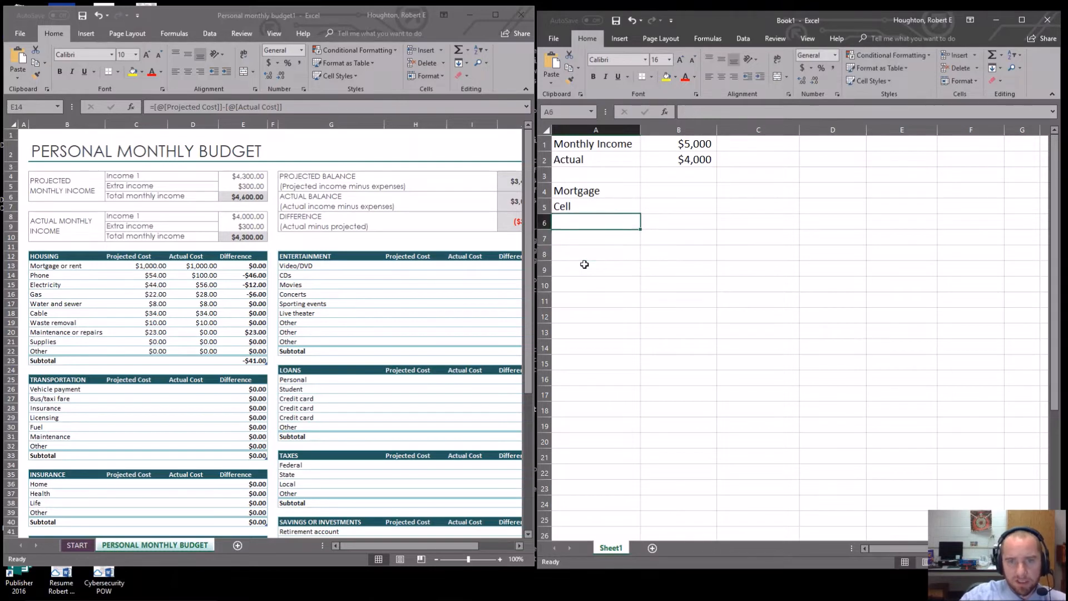
# Enter the expense Utilities in A6 and, after a blank row, the heading Wants in A8
pyautogui.write('Utilities')
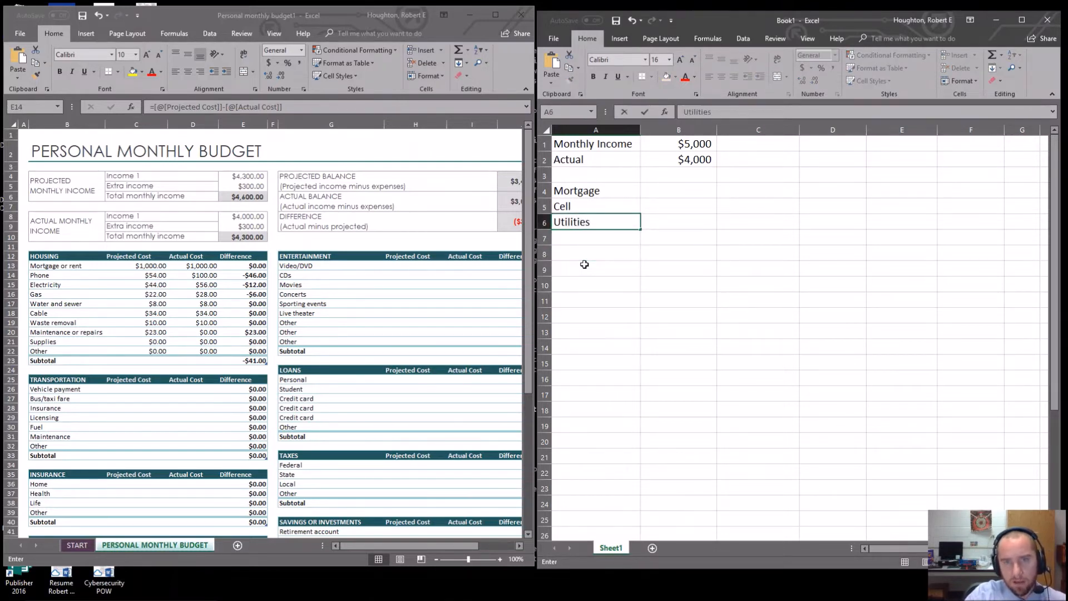
pyautogui.press('Return')
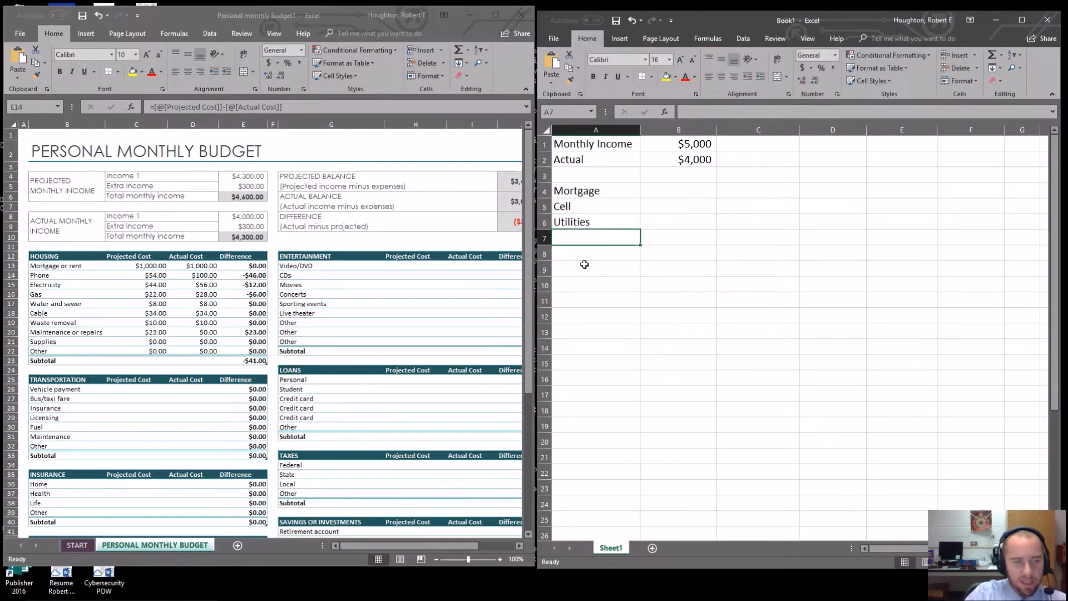
pyautogui.press('Down')
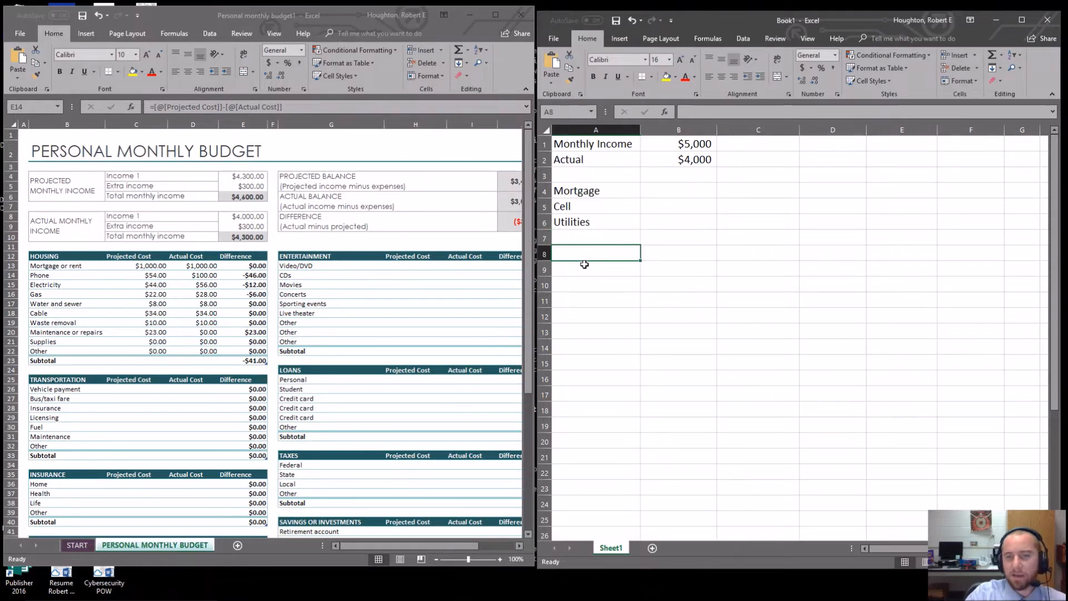
pyautogui.write('Wants')
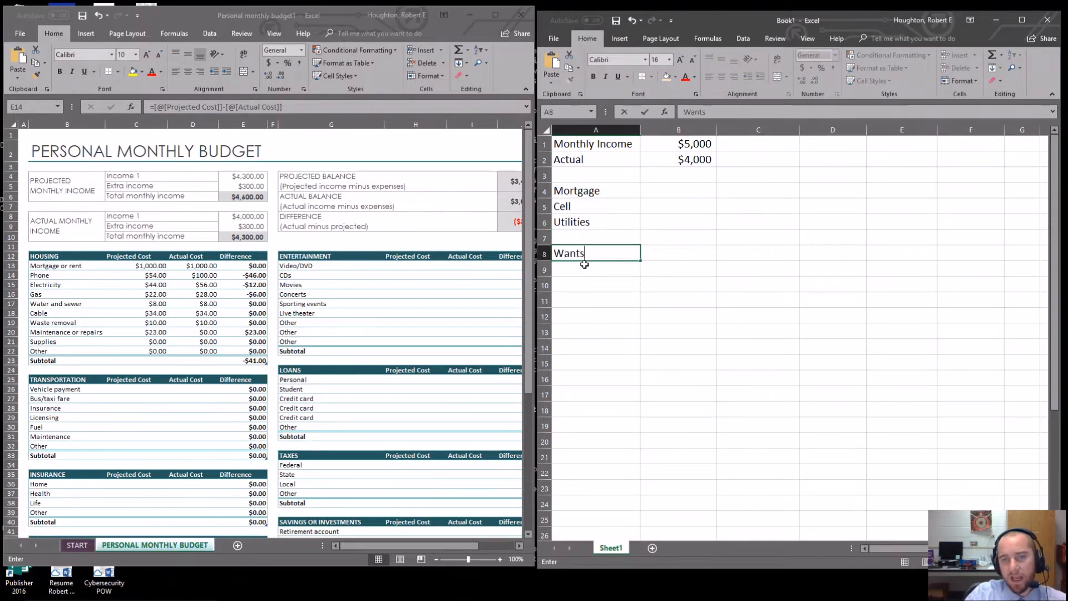
pyautogui.press('Return')
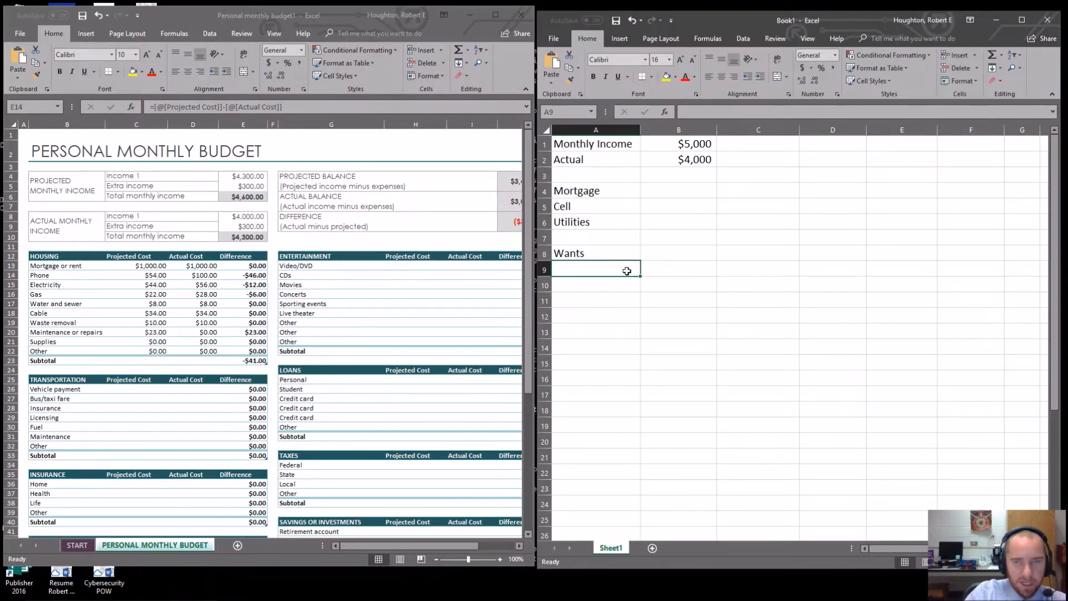
# List Car payment in A9 and Insurance in A10 under the Wants heading
pyautogui.write('C')
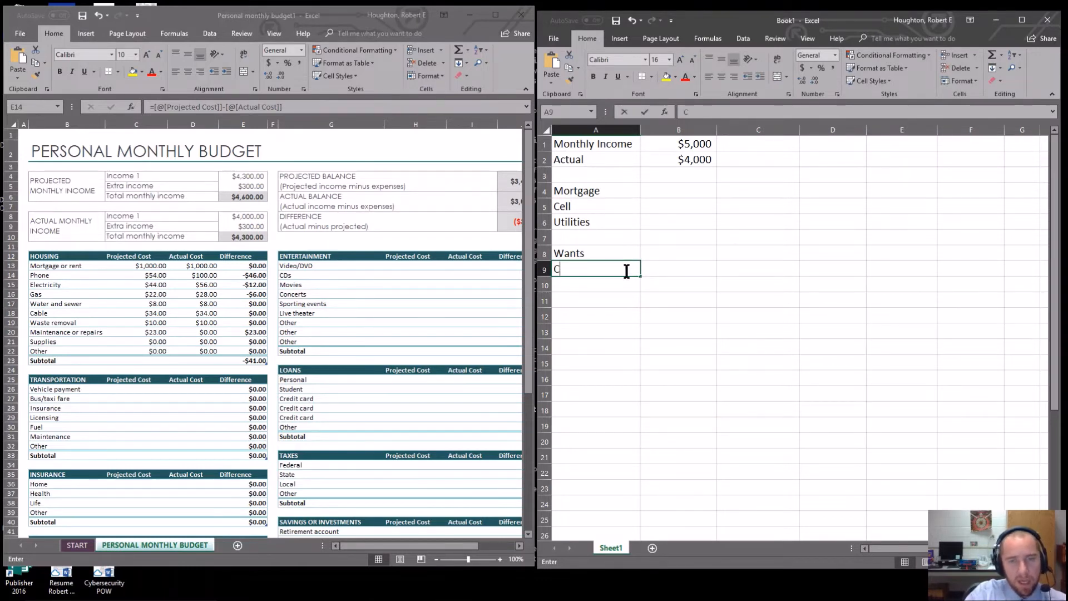
pyautogui.write('ar payment')
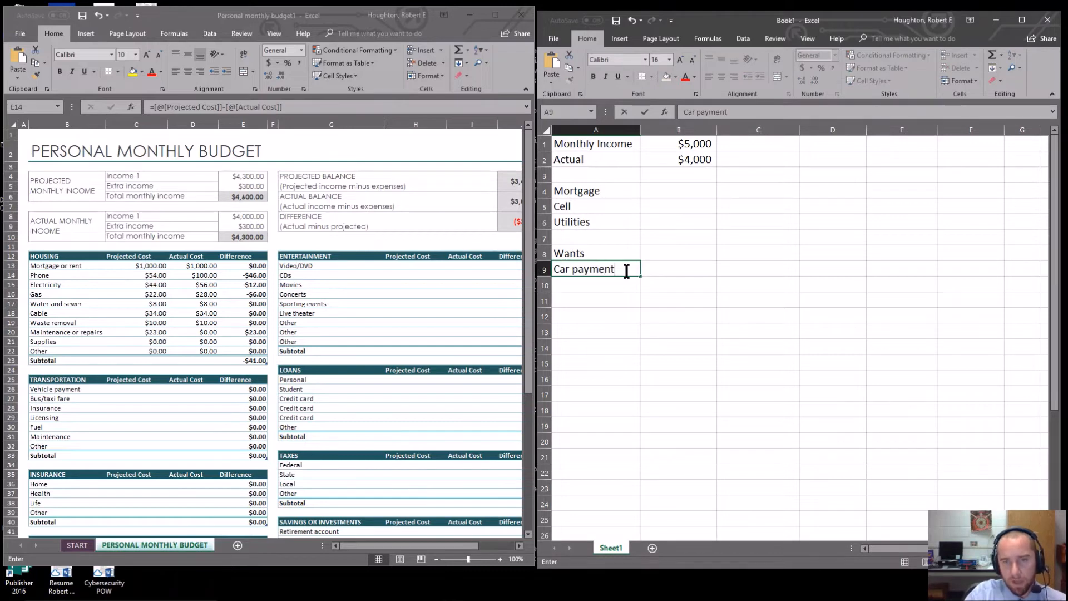
pyautogui.press('Return')
pyautogui.write('Insurance')
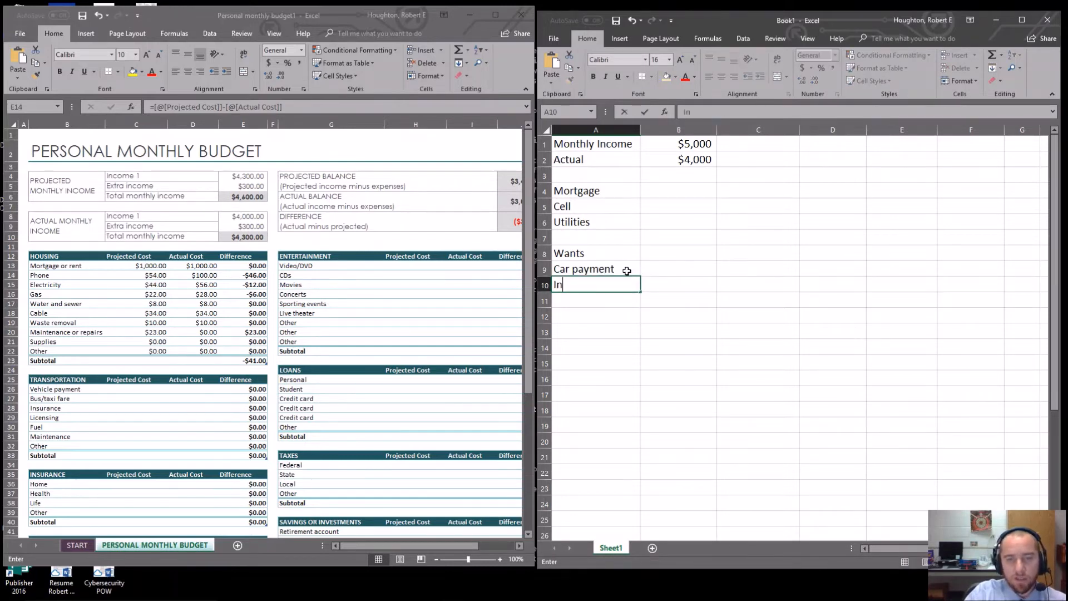
pyautogui.press('Return')
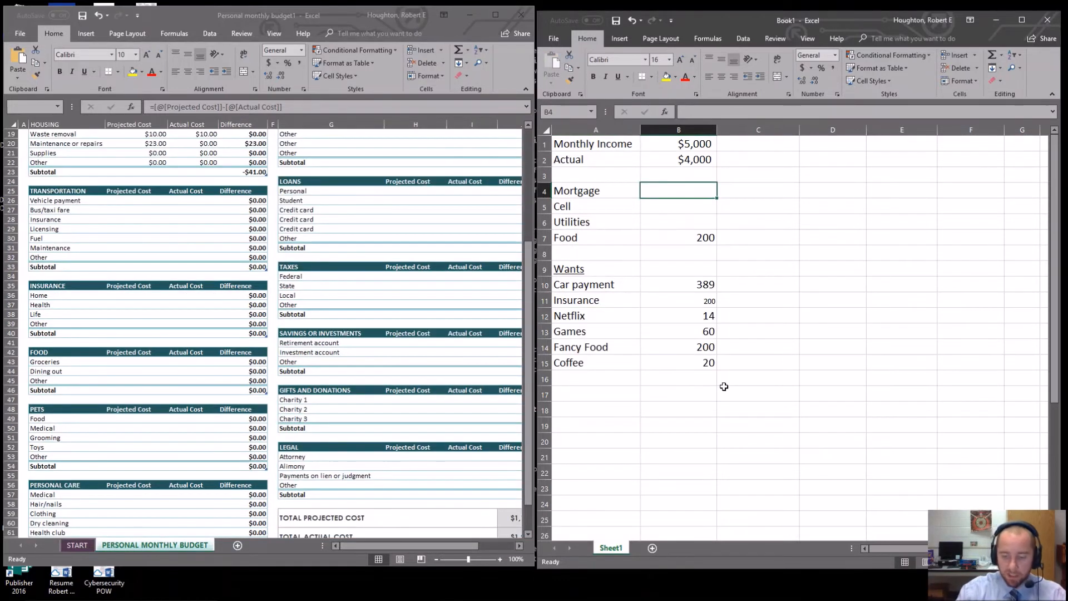
# Enter 1000 for the mortgage in B4 and 100 for the cell bill in B5
pyautogui.write('1000')
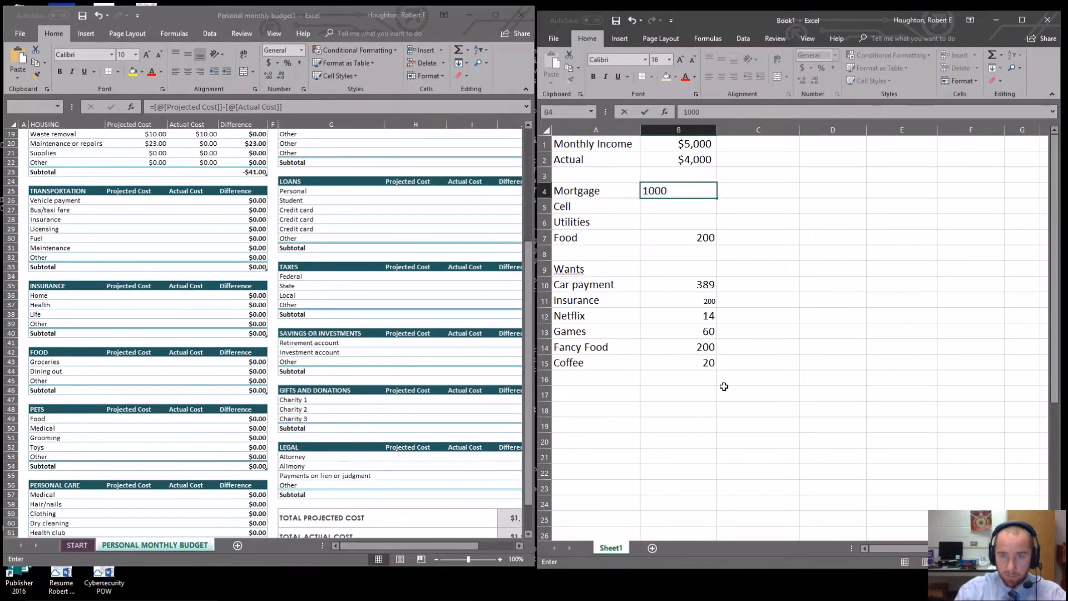
pyautogui.press('Return')
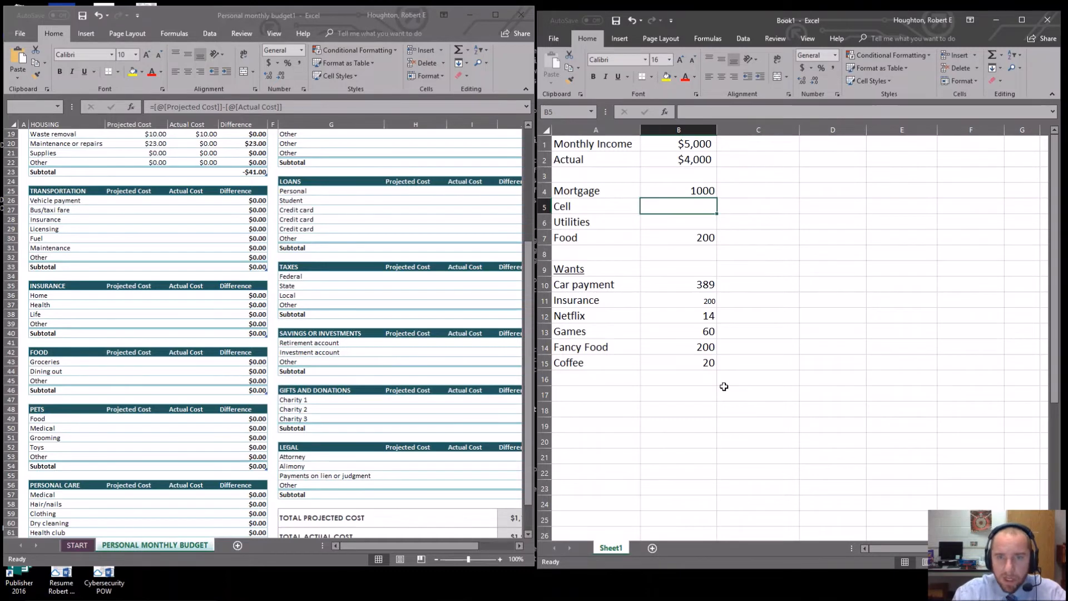
pyautogui.write('100')
pyautogui.press('Return')
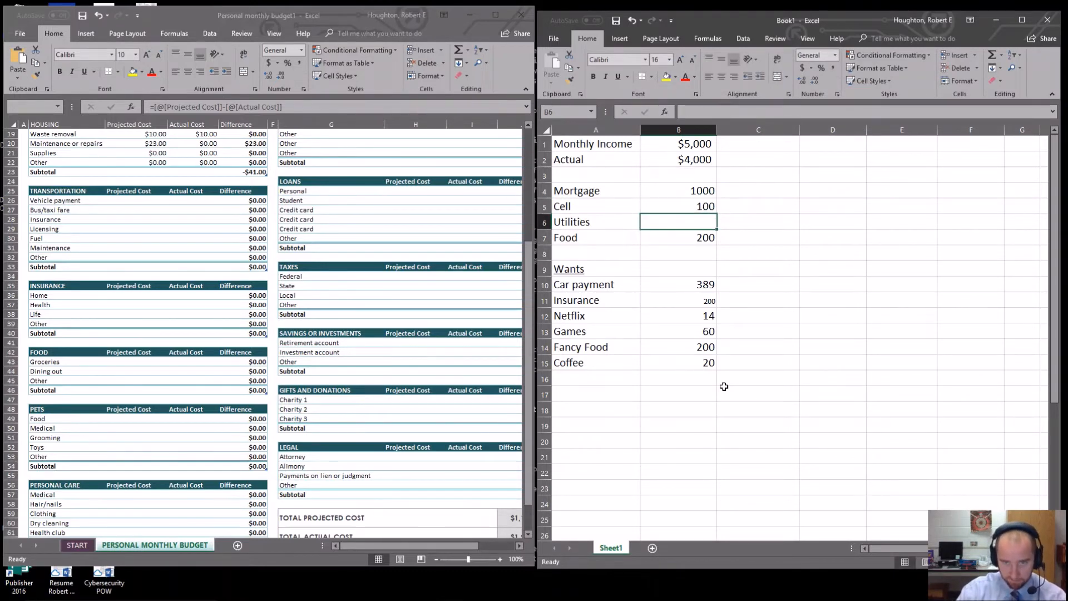
pyautogui.press('Down')
pyautogui.press('Down')
pyautogui.press('Down')
pyautogui.press('Down')
pyautogui.press('Down')
pyautogui.press('Down')
pyautogui.press('Down')
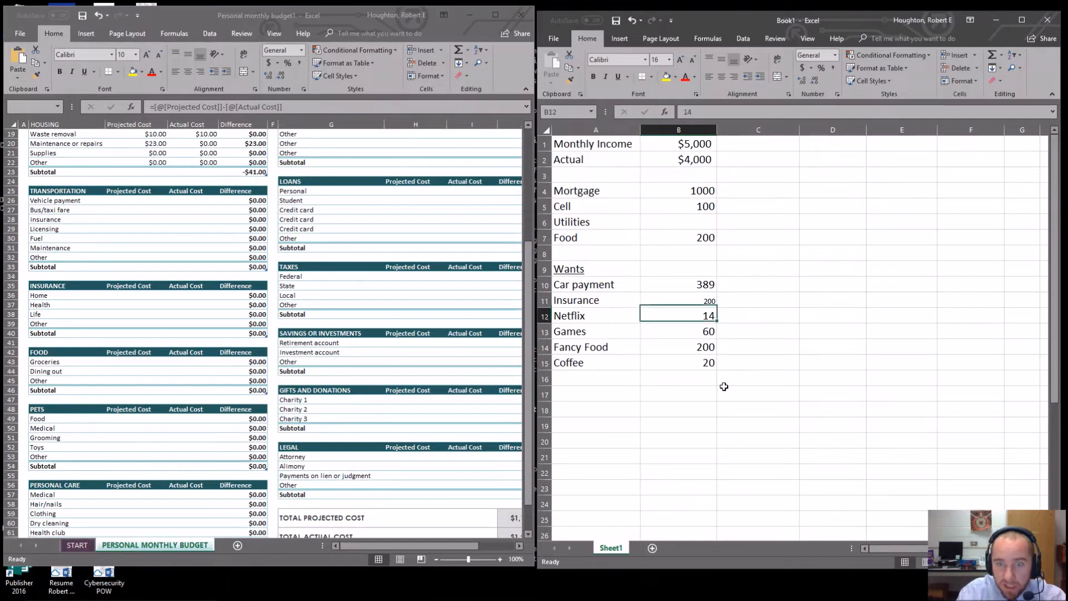
pyautogui.press('Up')
pyautogui.press('Up')
pyautogui.press('Up')
pyautogui.press('Up')
pyautogui.press('Up')
pyautogui.press('Up')
pyautogui.press('Up')
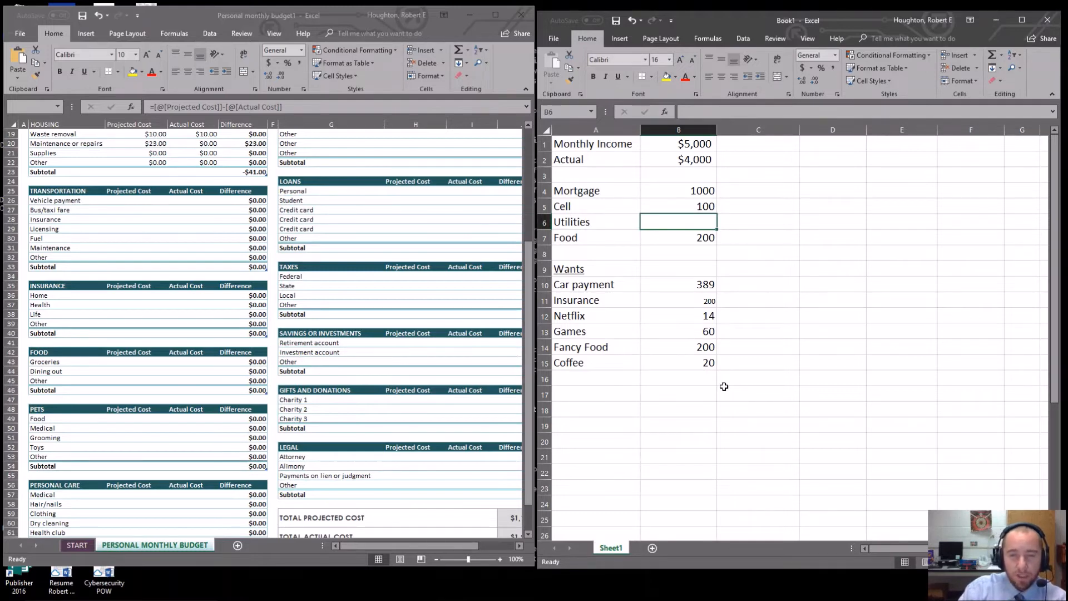
# Enter 400 as the utilities amount in cell B6
pyautogui.write('400')
pyautogui.press('Return')
pyautogui.press('Up')
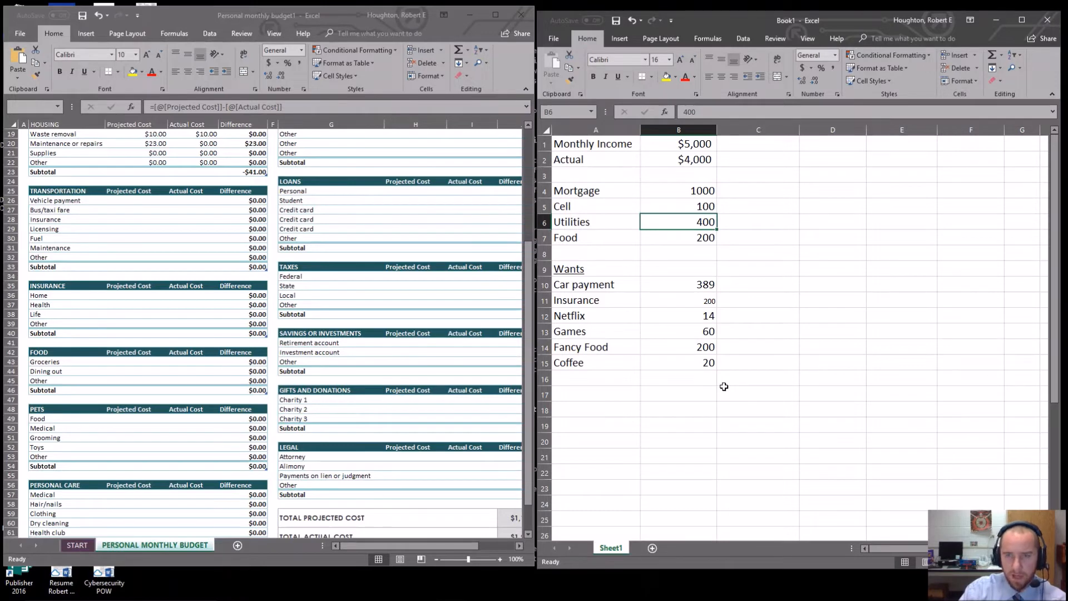
# Set the utilities amount in B6 to 190 and total B4:B7 in cell B8 with the SUM function
pyautogui.write('190')
pyautogui.press('Return')
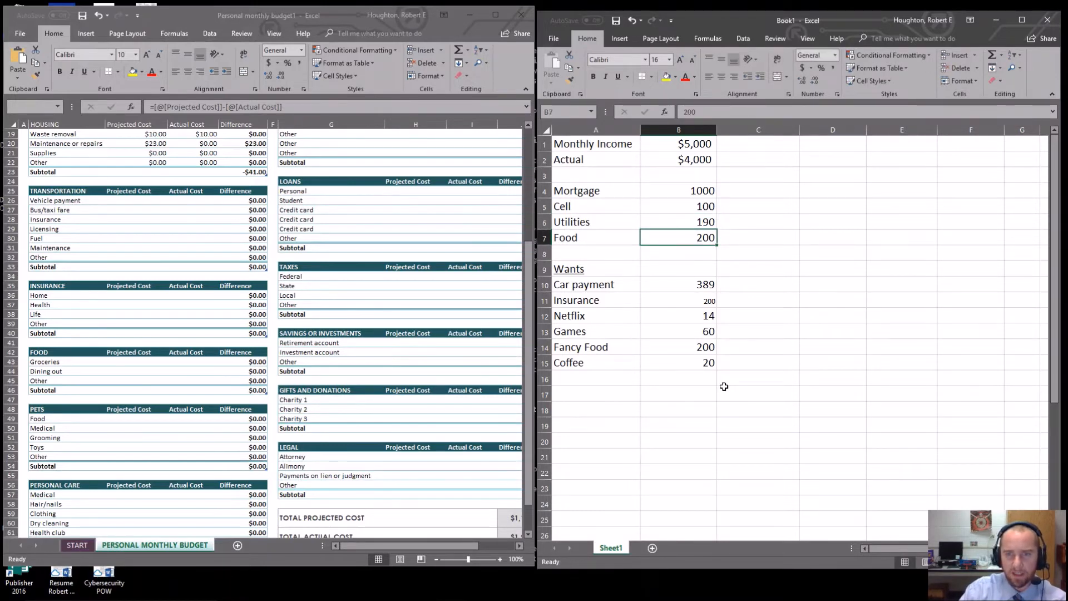
pyautogui.click(610, 257)
pyautogui.click(691, 249)
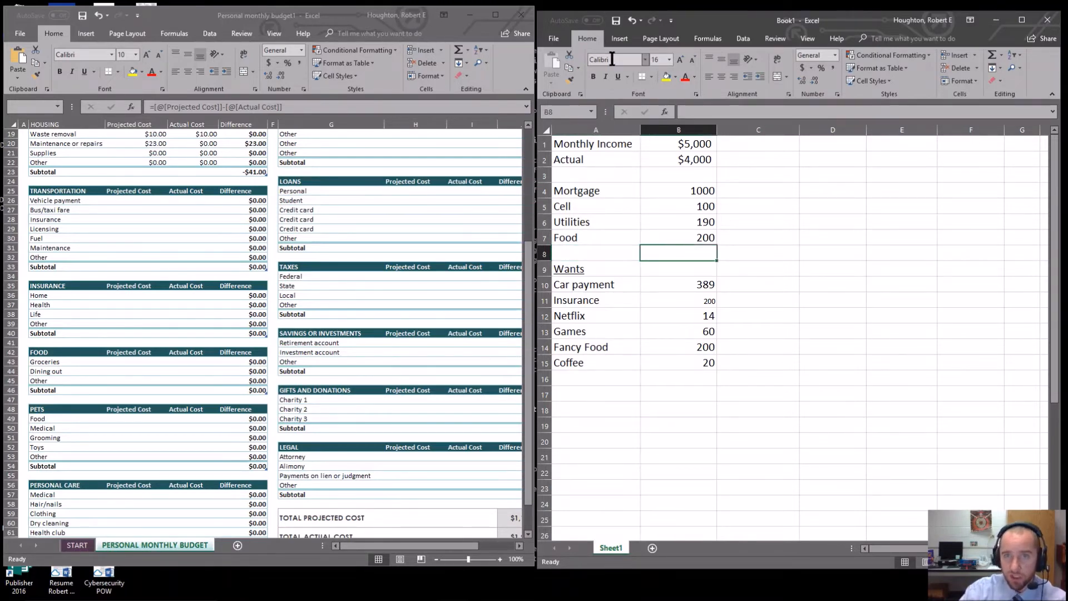
pyautogui.click(1001, 54)
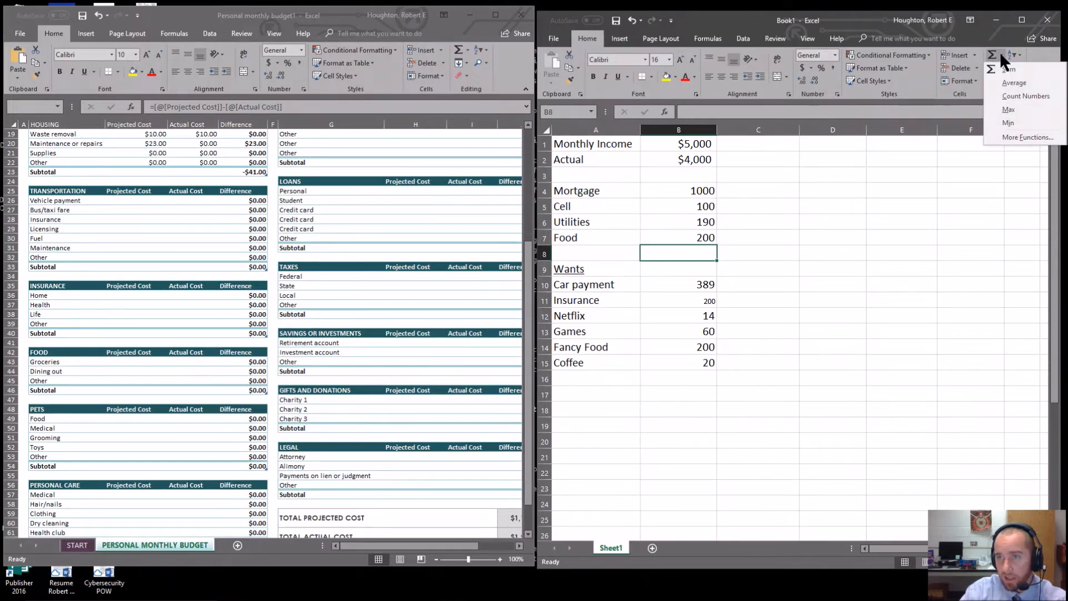
pyautogui.click(1010, 68)
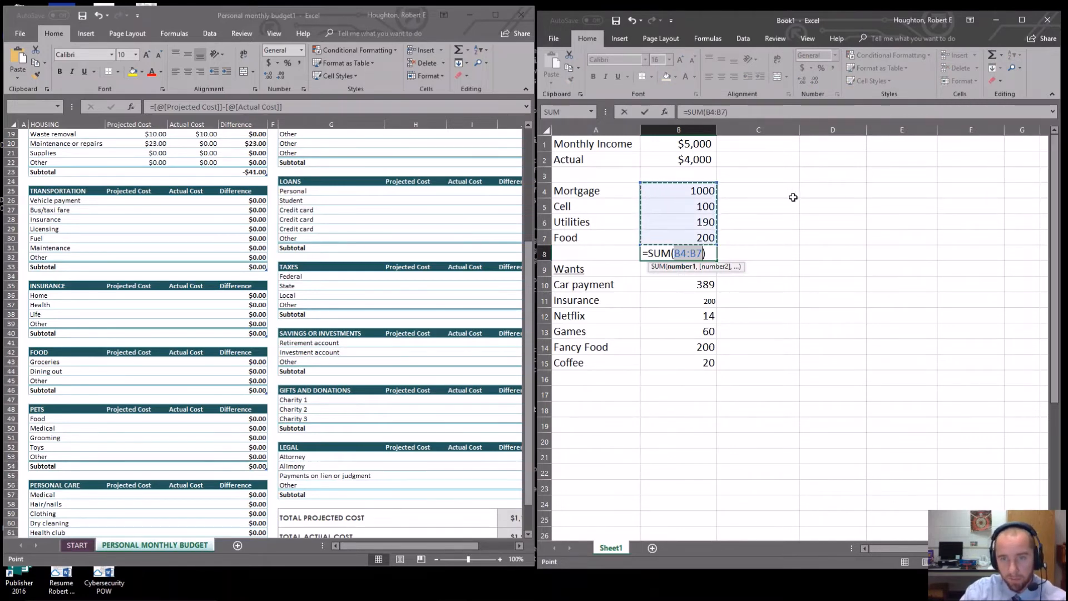
pyautogui.press('Return')
pyautogui.click(702, 253)
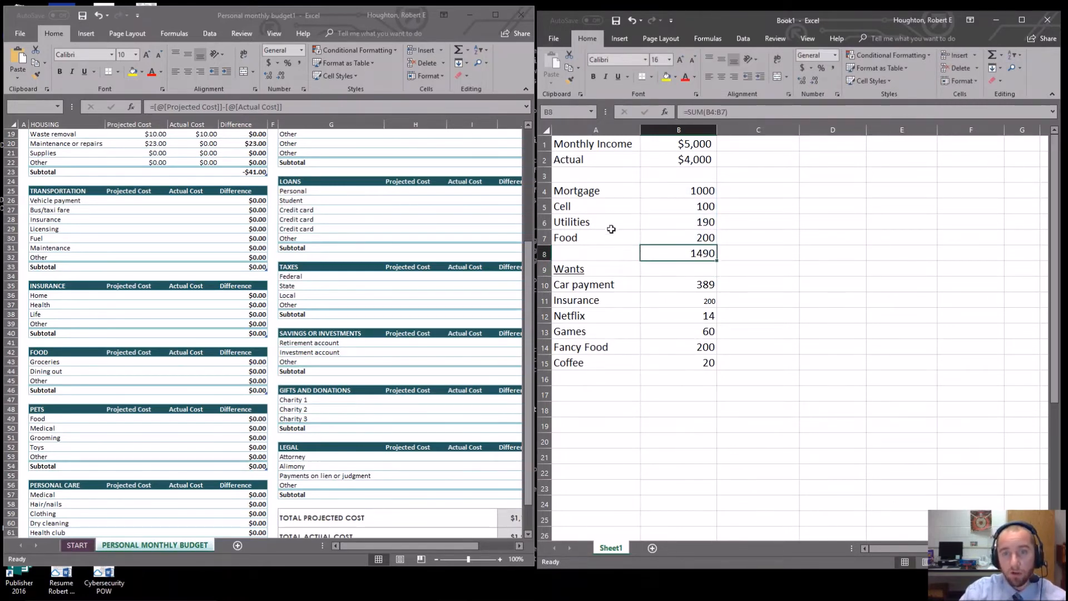
# Enter the heading Needs in cell A3 and underline it
pyautogui.click(582, 178)
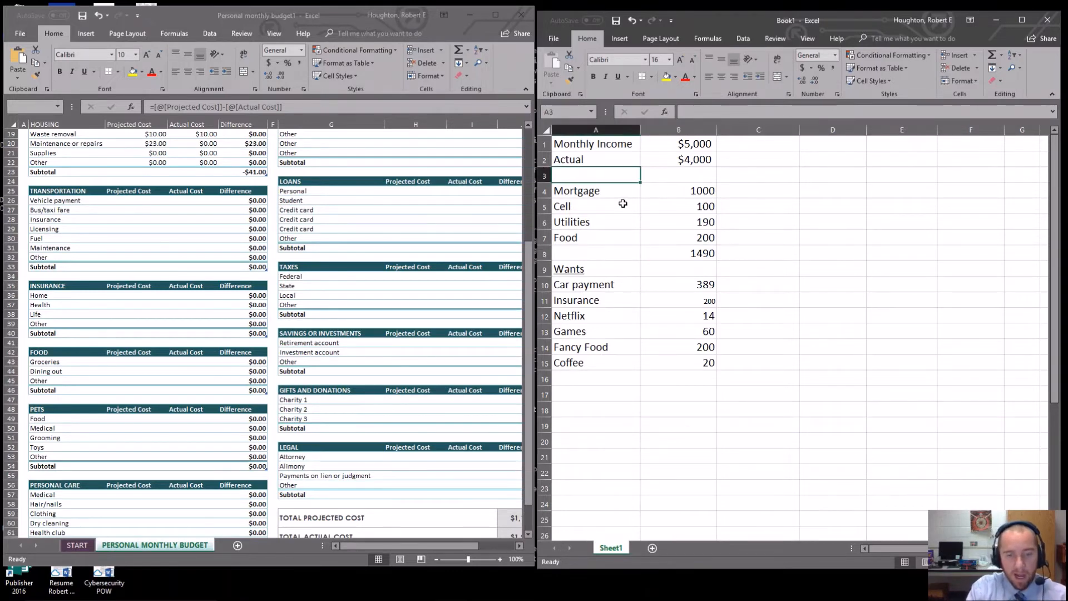
pyautogui.write('Needs')
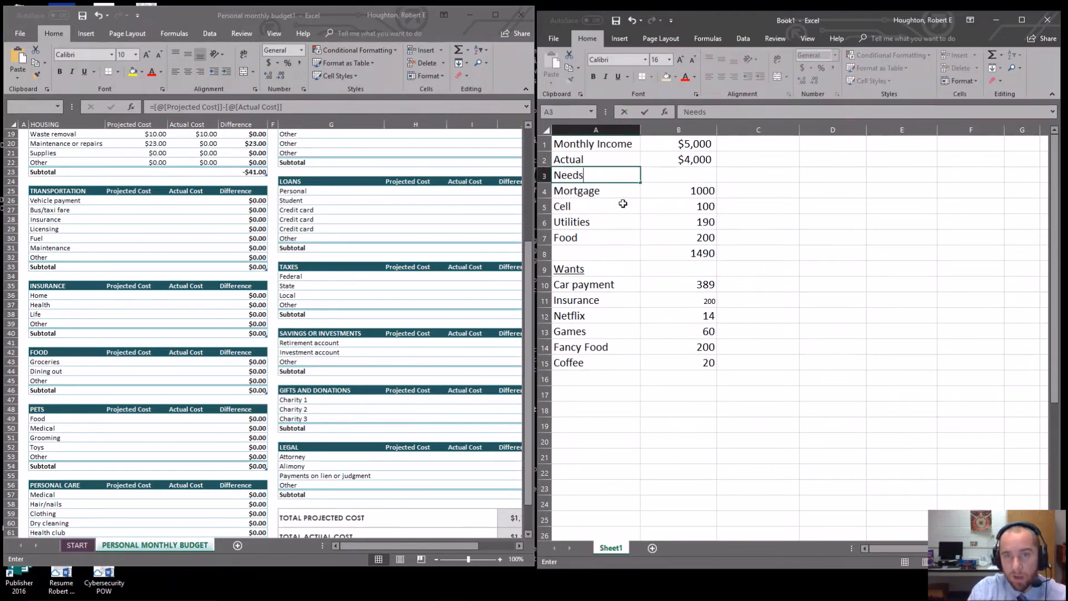
pyautogui.hotkey('ctrl', 'Return')
pyautogui.hotkey('ctrl', 'u')
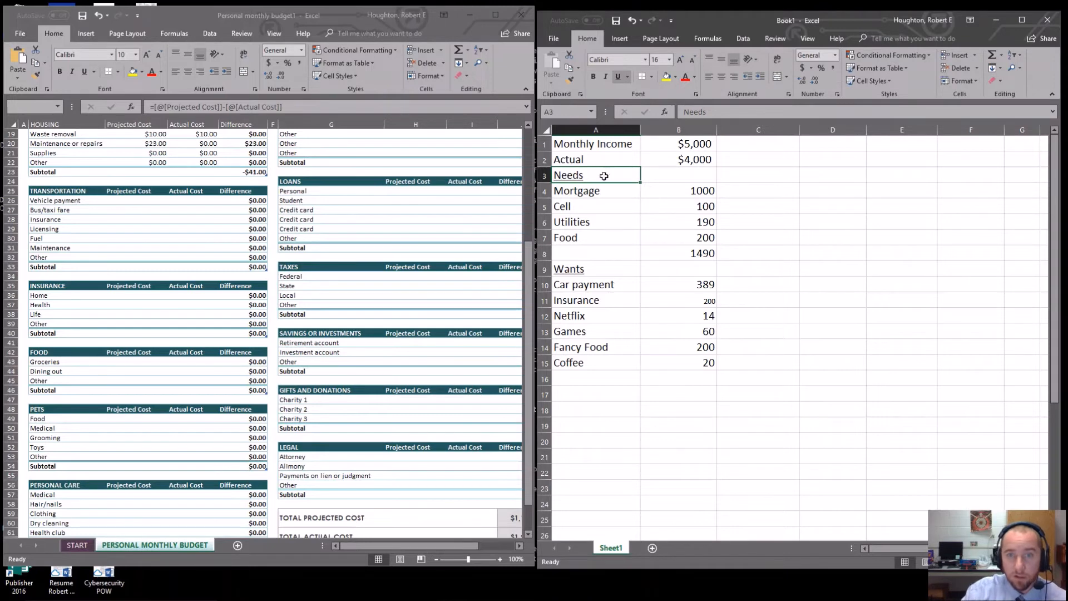
pyautogui.click(620, 233)
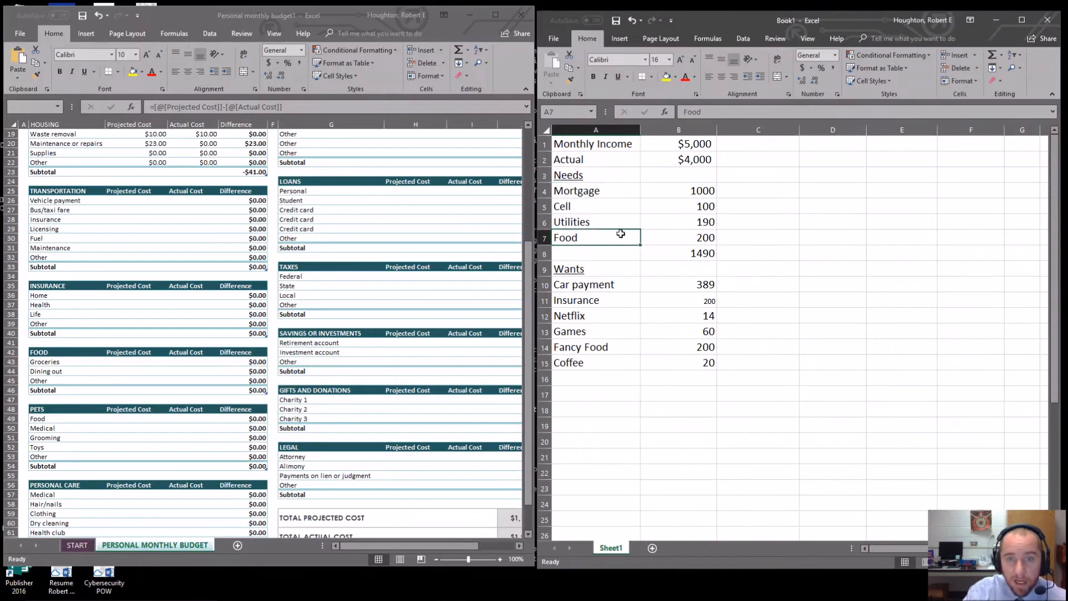
pyautogui.click(662, 257)
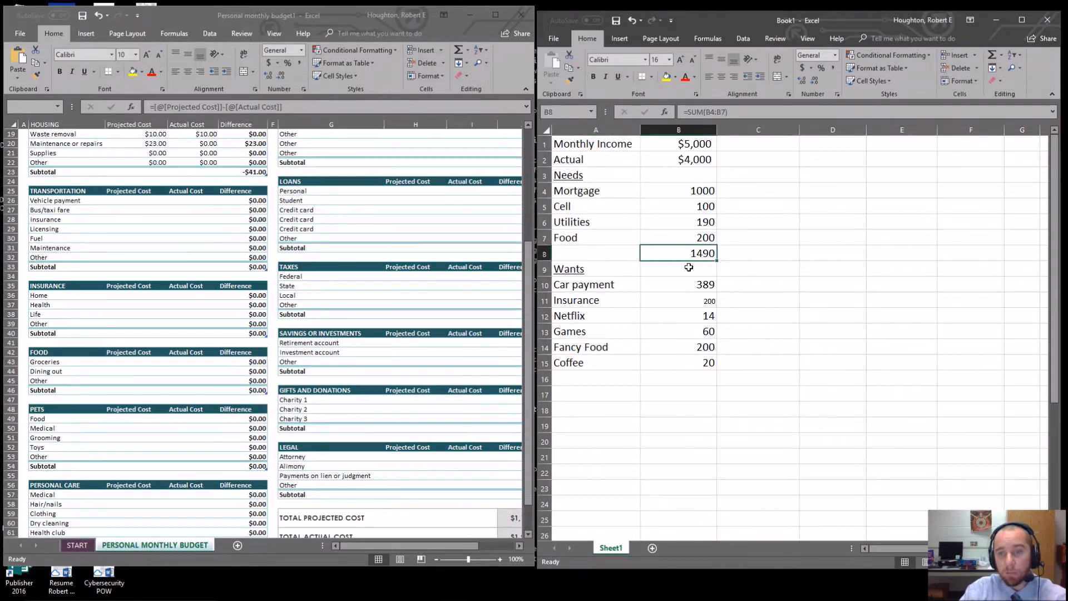
pyautogui.click(611, 283)
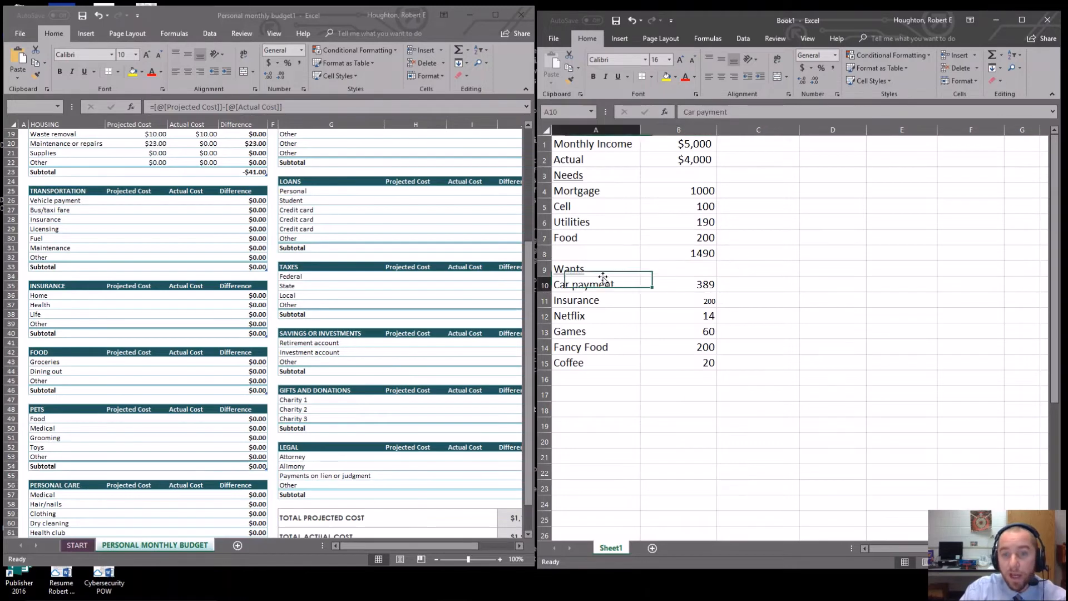
# Try to total the wants in cell B16 with the formula =B10:B15, changing it to =B10+B15
pyautogui.click(682, 379)
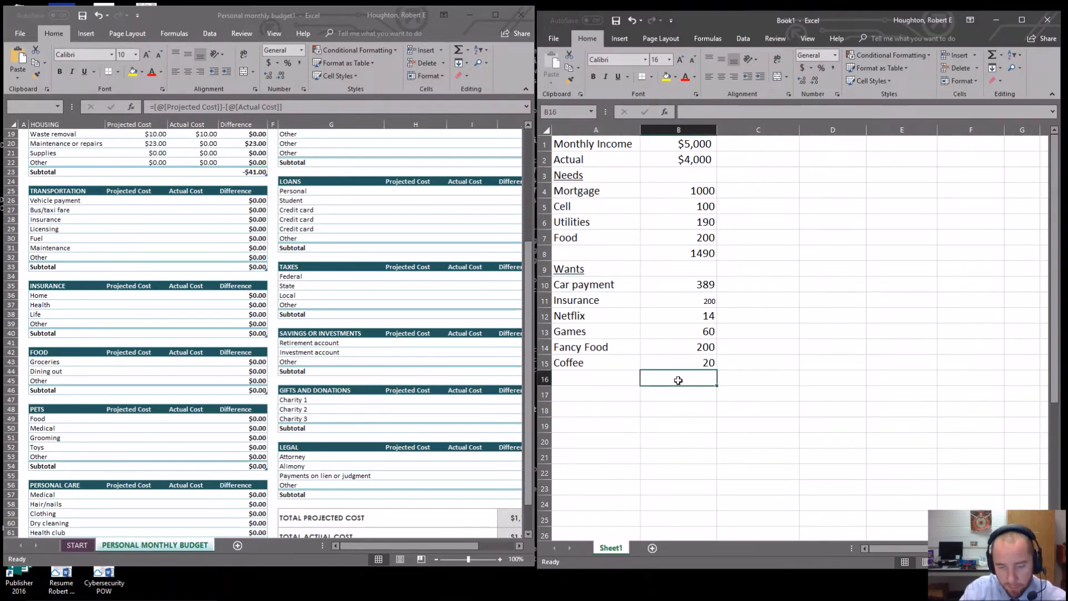
pyautogui.write('=')
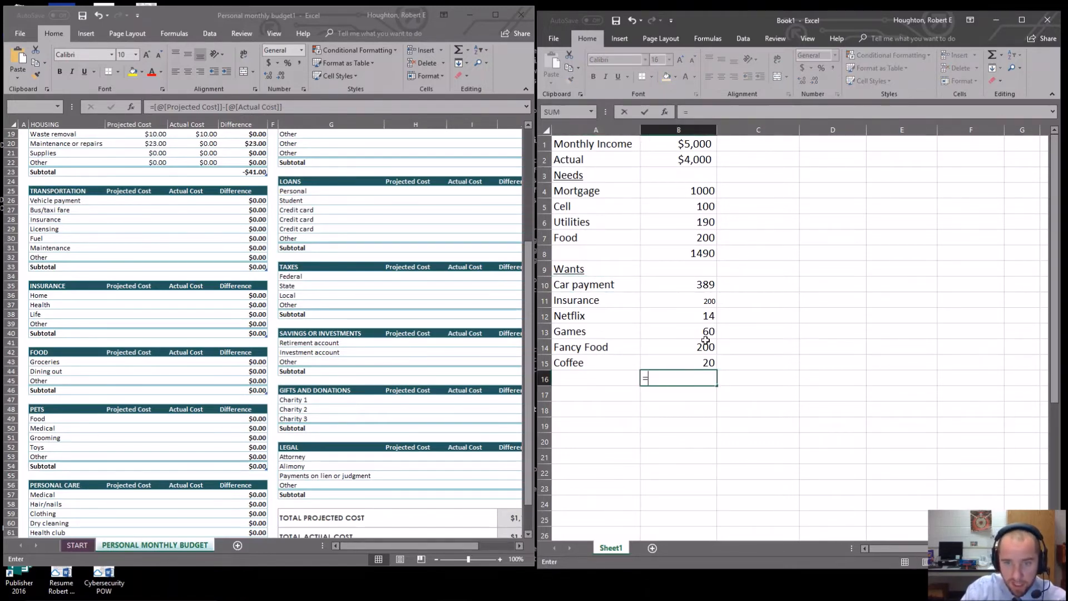
pyautogui.moveTo(707, 363); pyautogui.dragTo(697, 284)
pyautogui.press('Return')
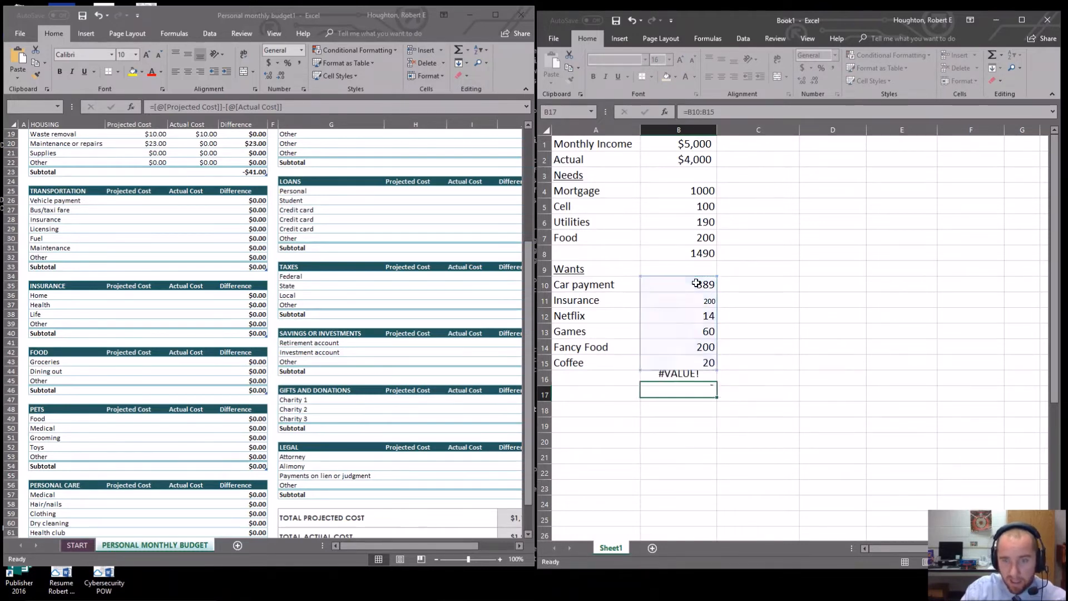
pyautogui.click(680, 380)
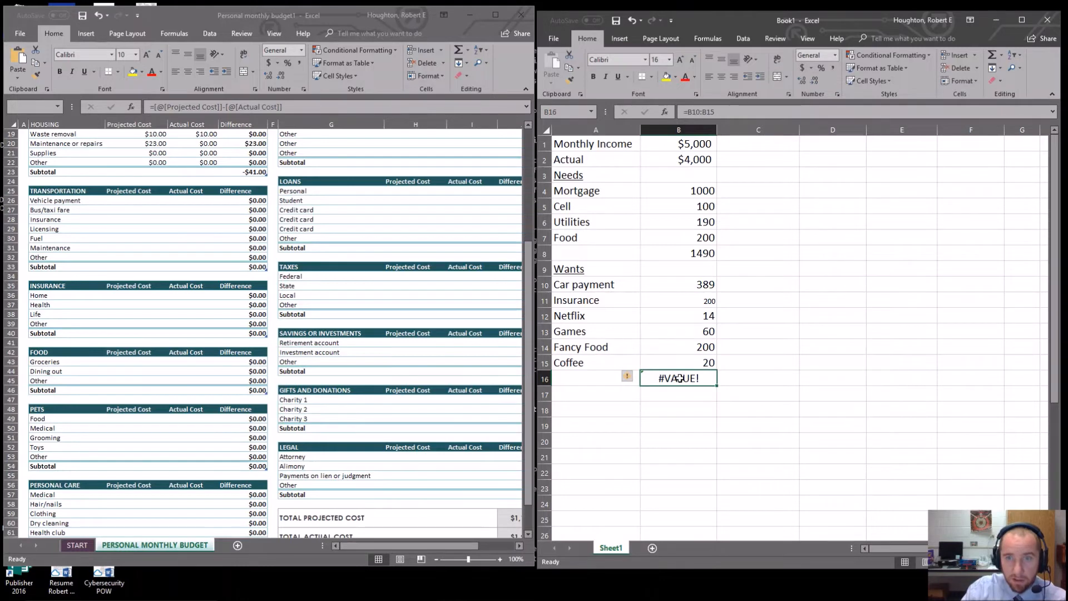
pyautogui.click(701, 114)
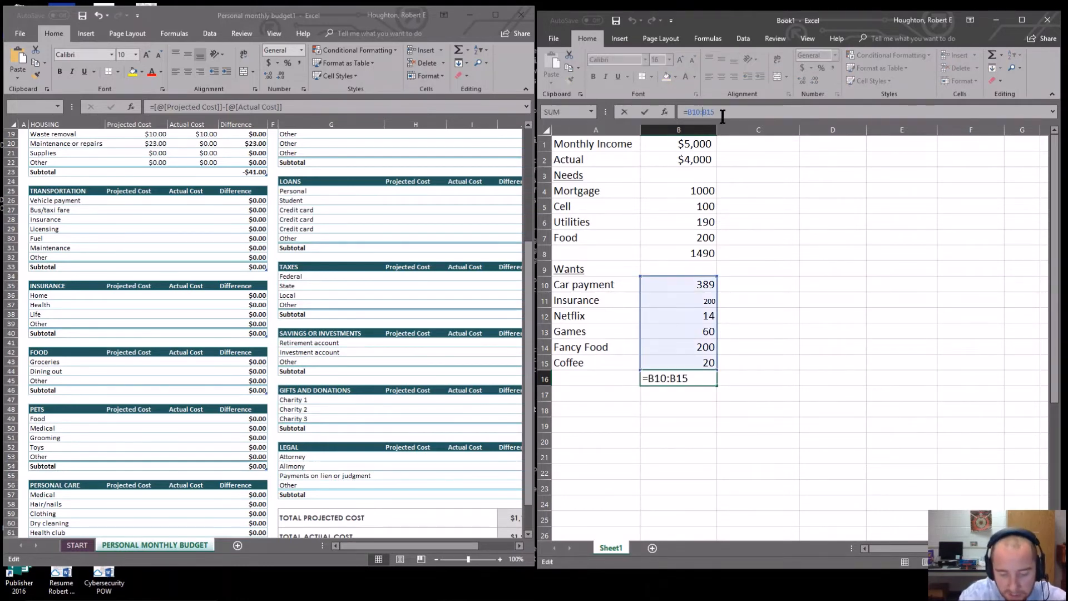
pyautogui.press('BackSpace')
pyautogui.write('+')
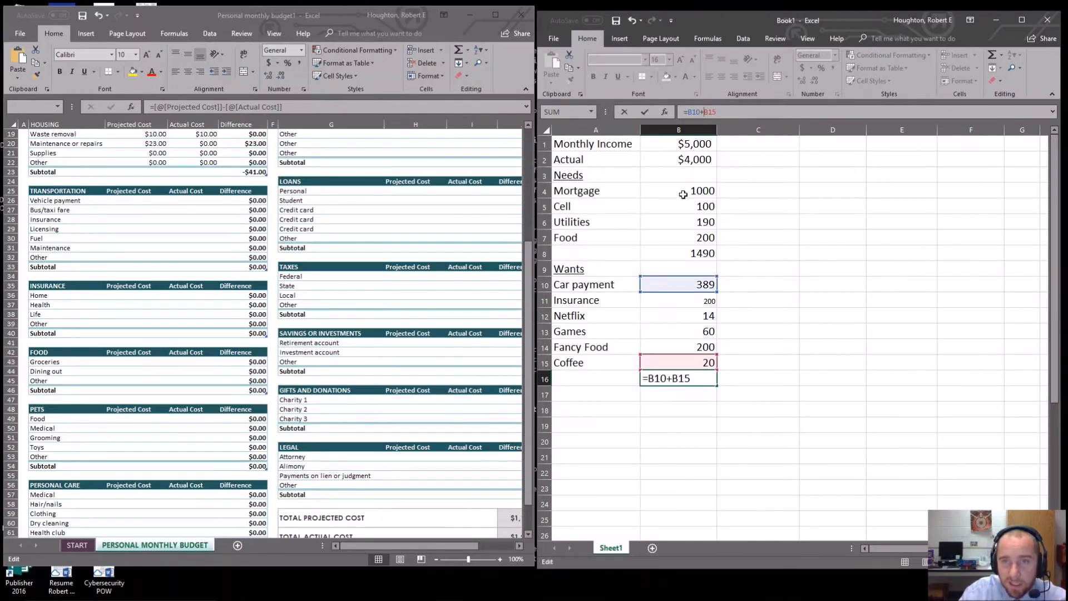
# Total the wants in cell B16 by adding the amounts individually with the formula =B10+B11+B13+B12+B14+B15
pyautogui.moveTo(689, 286); pyautogui.dragTo(697, 362)
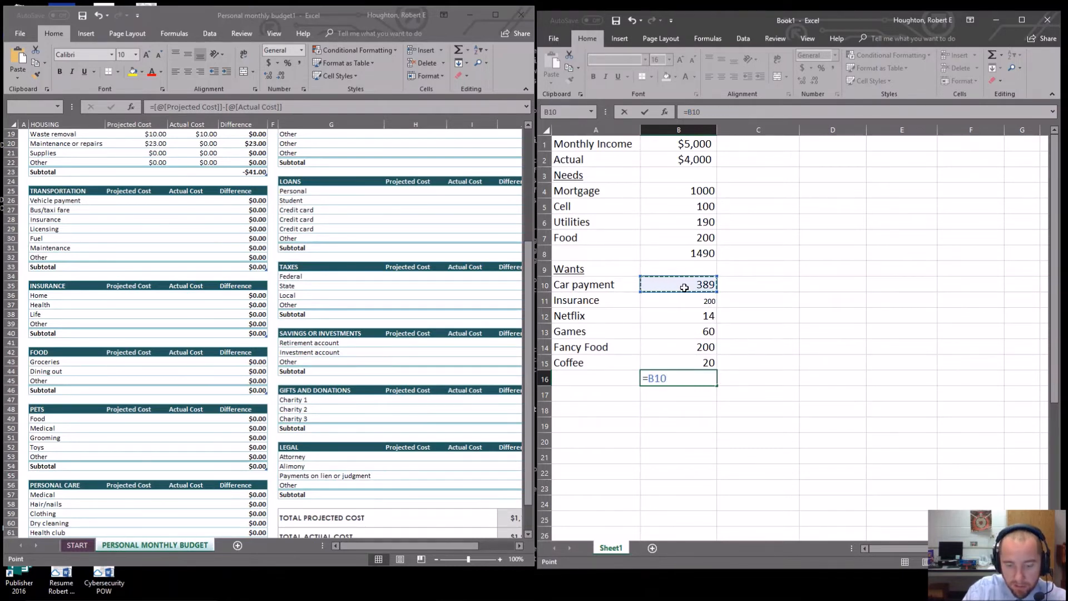
pyautogui.write('+')
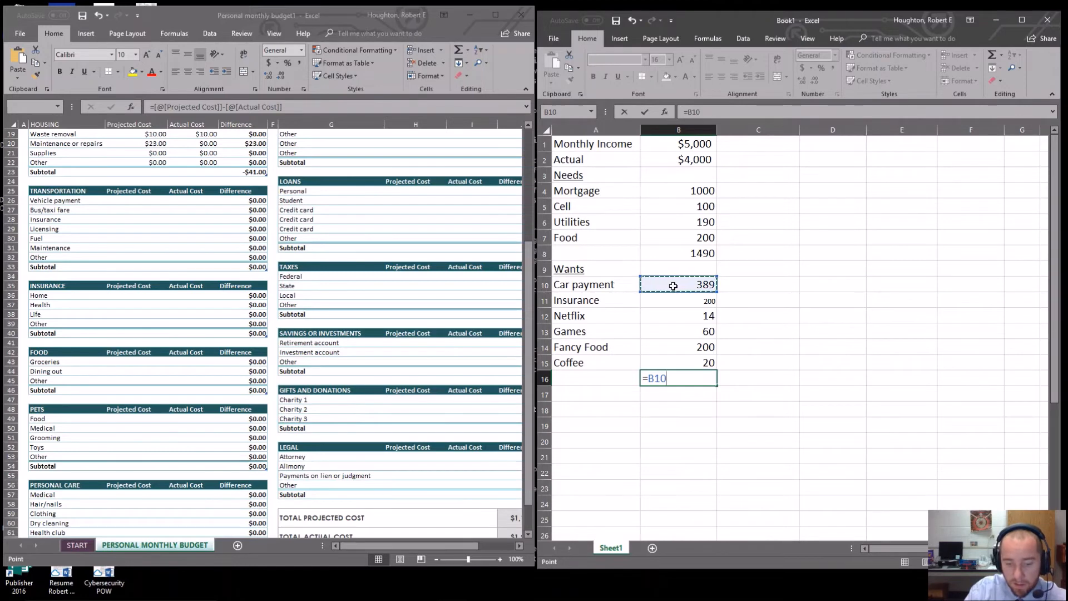
pyautogui.click(694, 301)
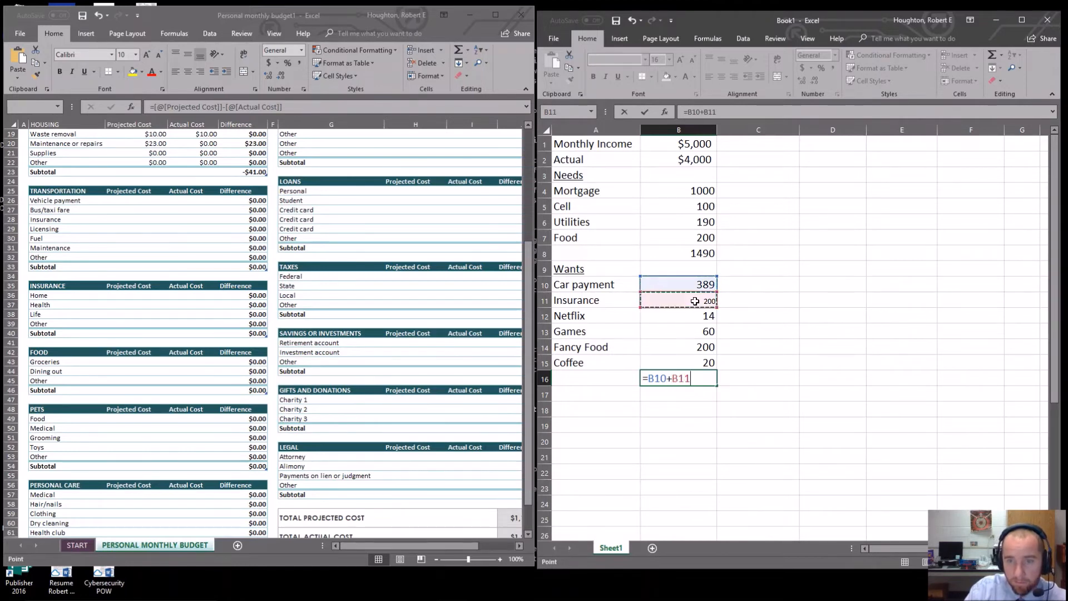
pyautogui.write('+')
pyautogui.click(704, 329)
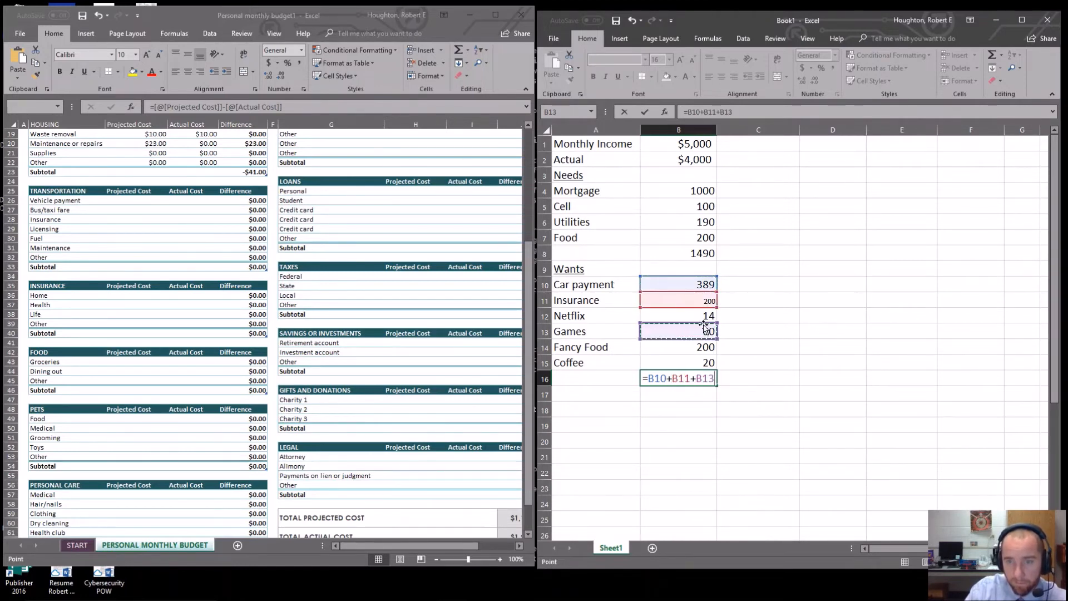
pyautogui.write('+')
pyautogui.click(699, 315)
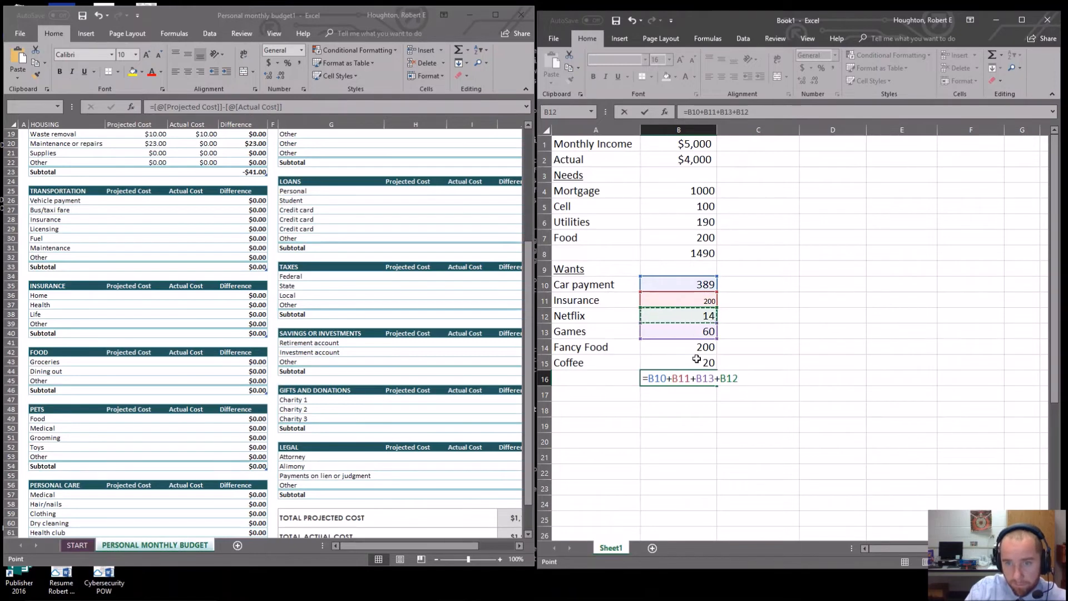
pyautogui.write('+')
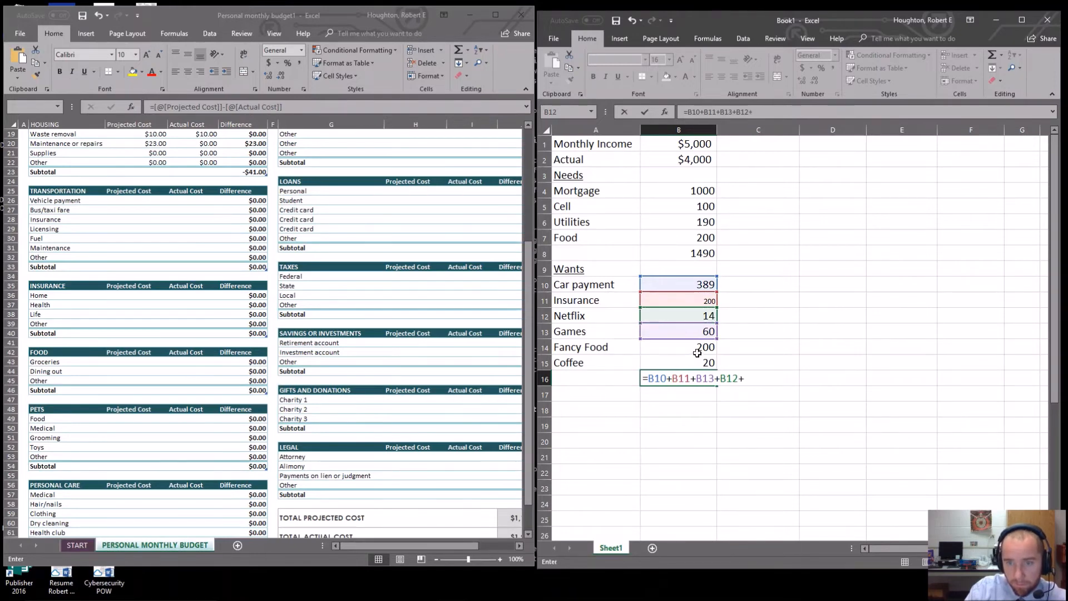
pyautogui.click(698, 349)
pyautogui.write('+')
pyautogui.click(701, 363)
pyautogui.press('Return')
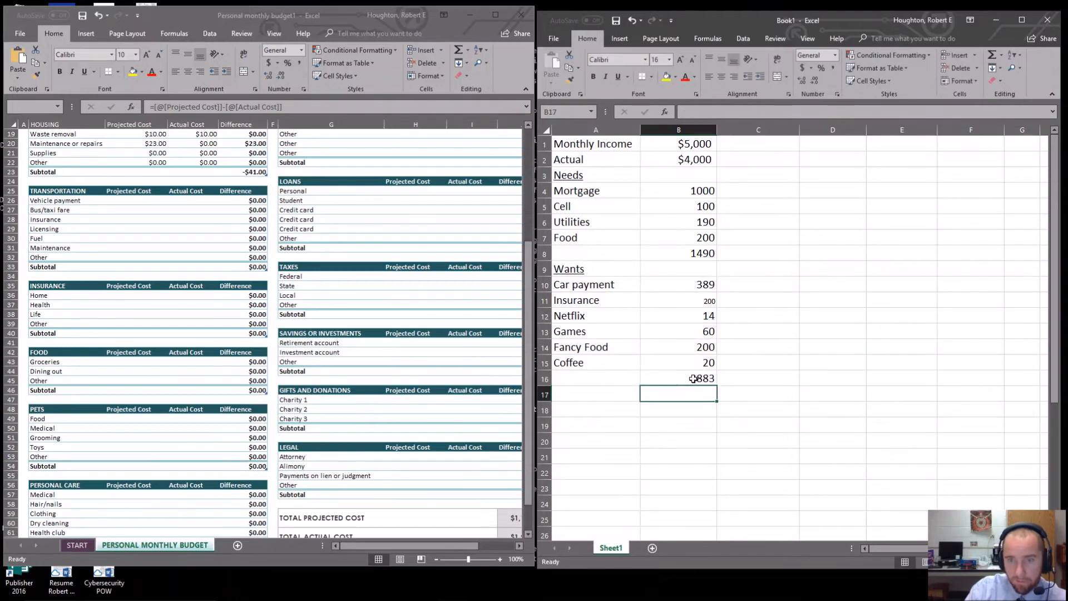
# Compare the cell-by-cell addition formula in B16 with the SUM formula in B8
pyautogui.click(699, 379)
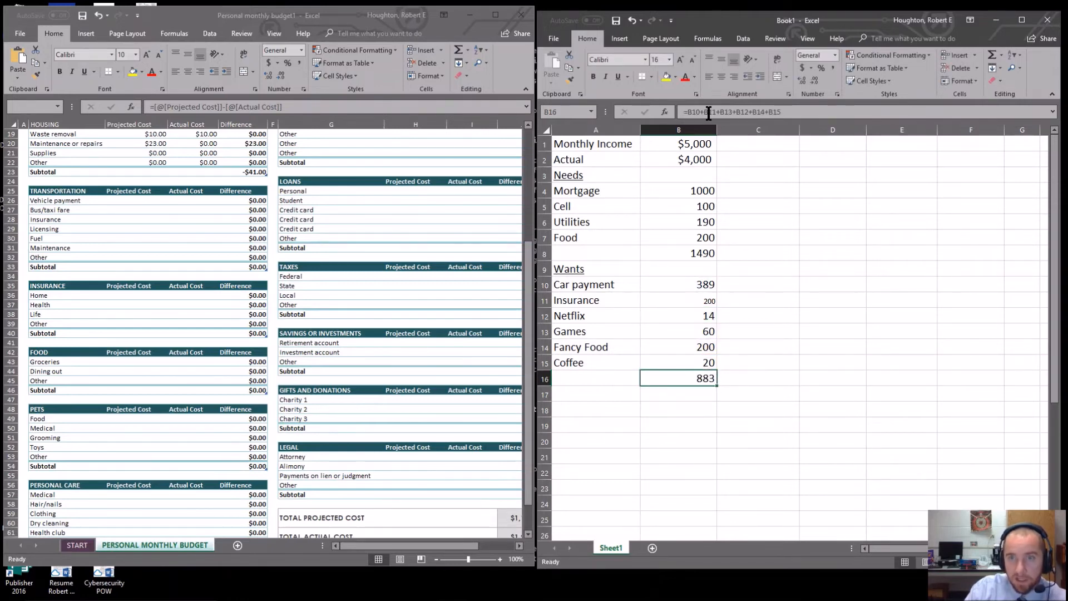
pyautogui.click(704, 253)
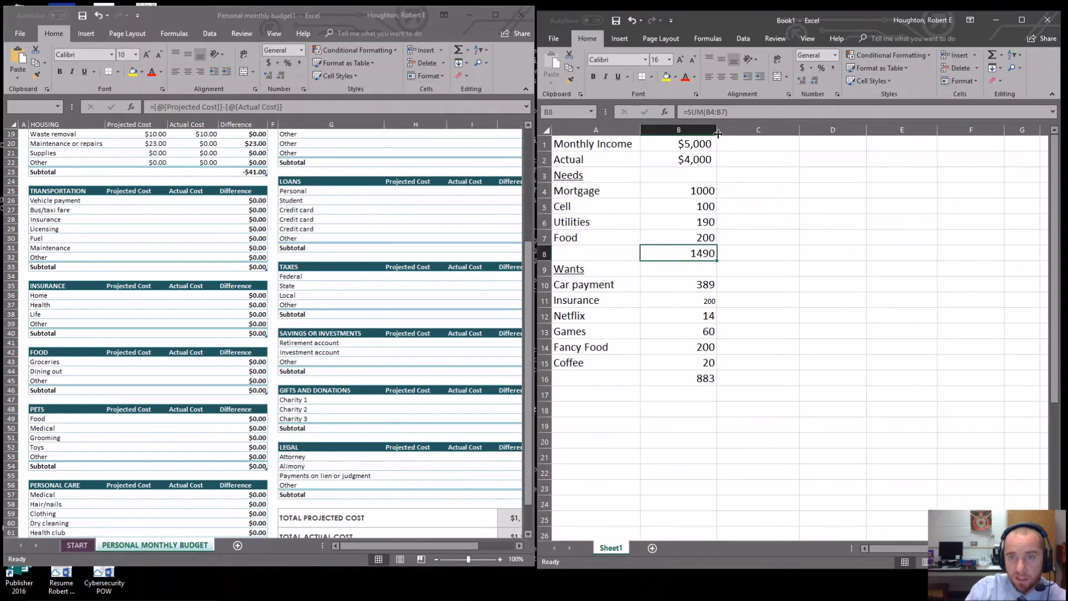
pyautogui.click(711, 353)
pyautogui.click(701, 378)
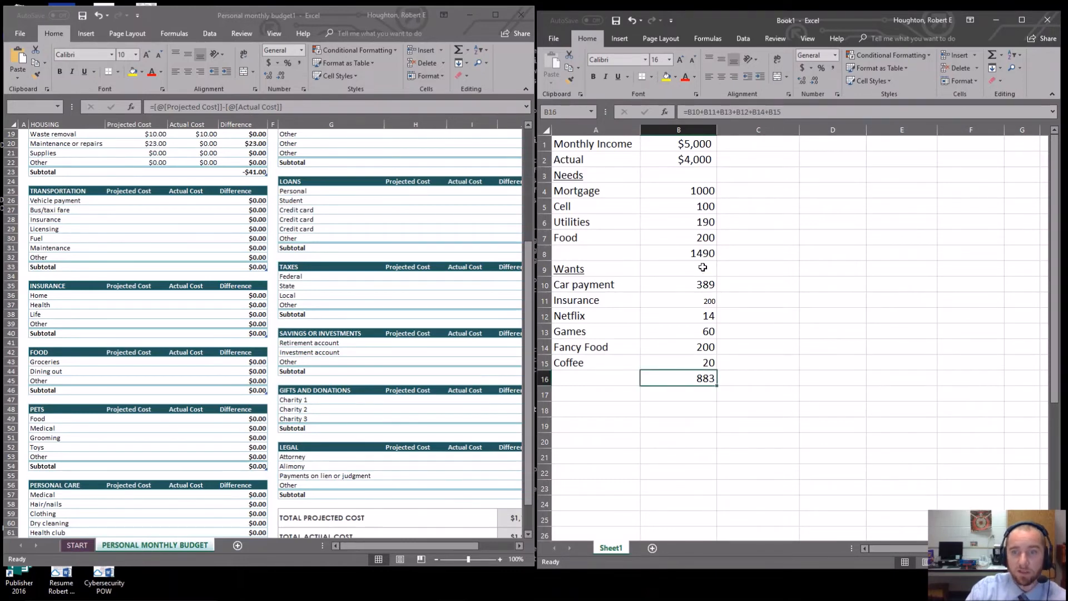
pyautogui.click(705, 255)
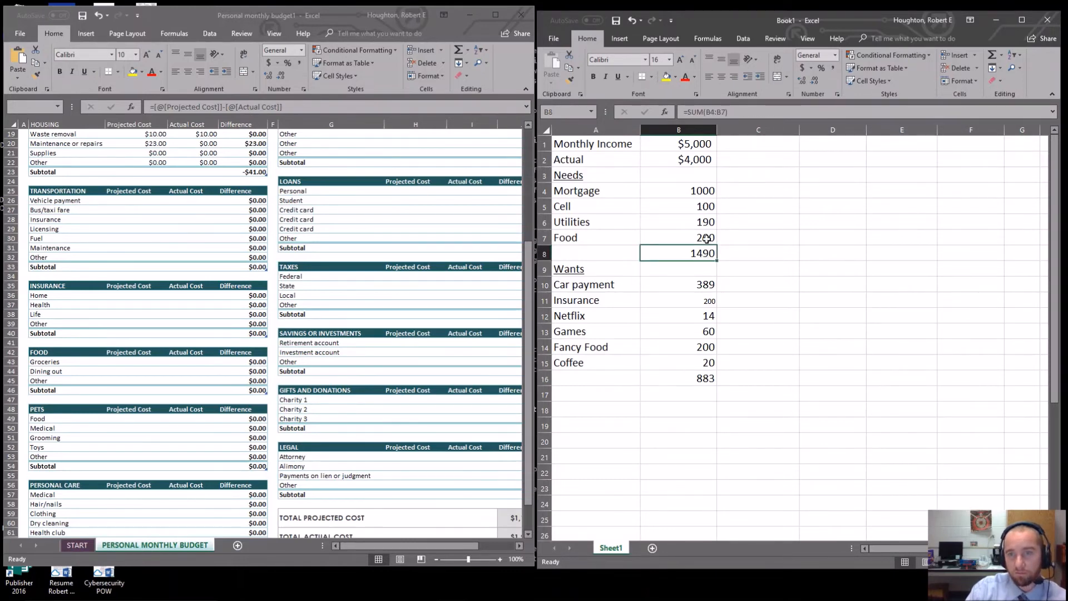
pyautogui.click(705, 377)
pyautogui.click(696, 238)
pyautogui.click(697, 252)
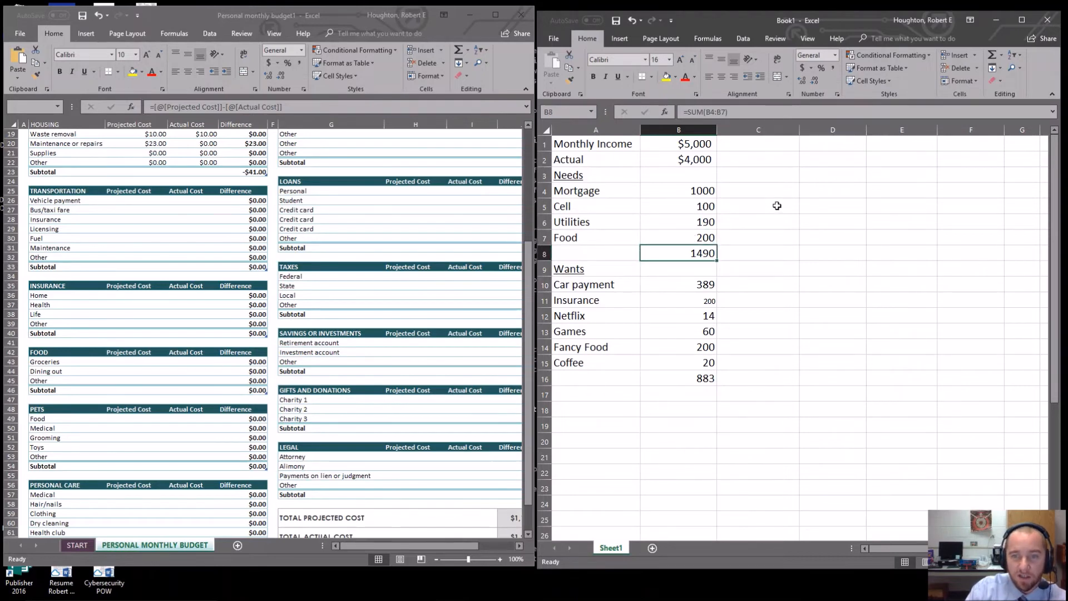
# Remove the Netflix amount B12 from the addition formula in cell B16, leaving =B10+B11+B13+B14+B15
pyautogui.click(699, 383)
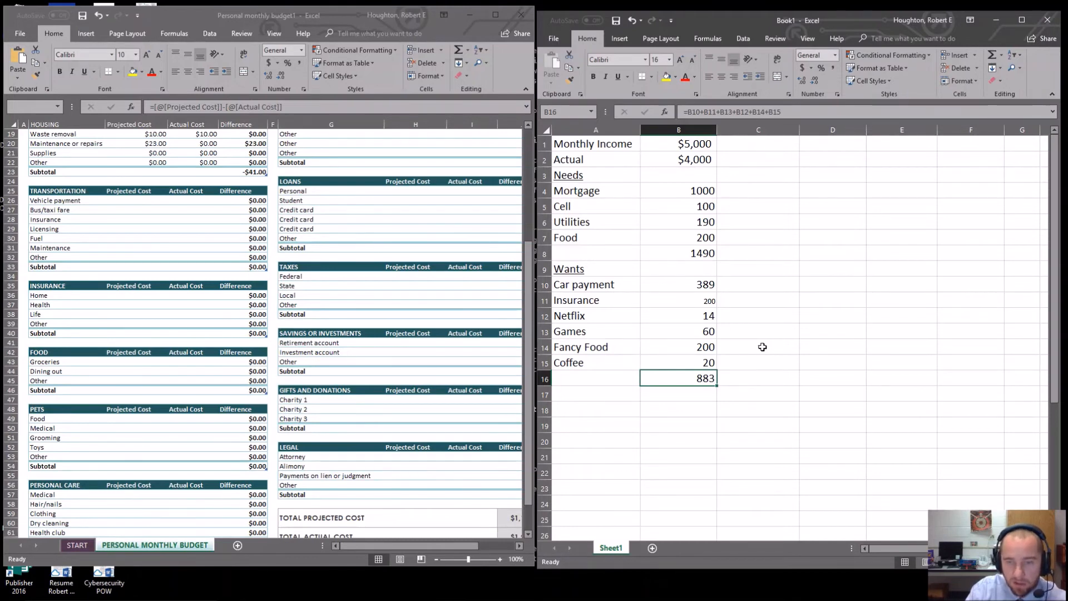
pyautogui.click(746, 113)
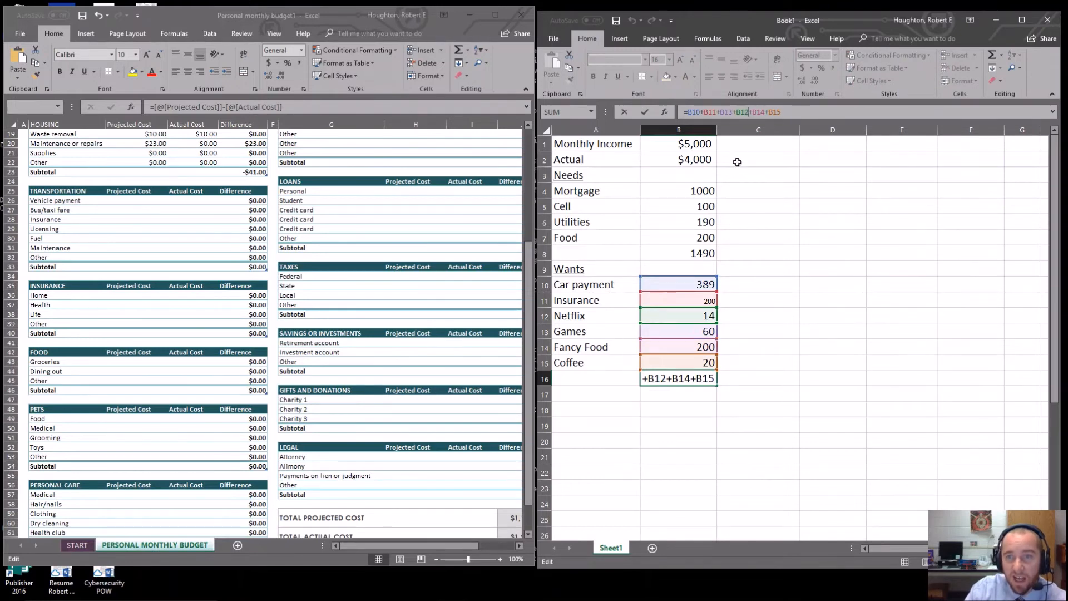
pyautogui.press('BackSpace')
pyautogui.press('BackSpace')
pyautogui.press('BackSpace')
pyautogui.press('BackSpace')
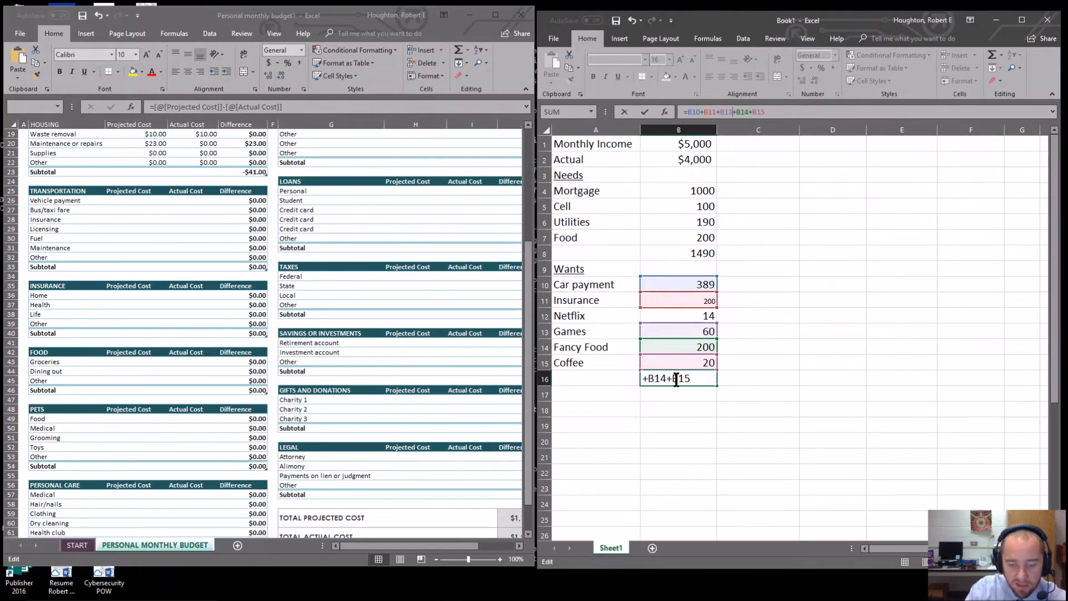
pyautogui.press('Return')
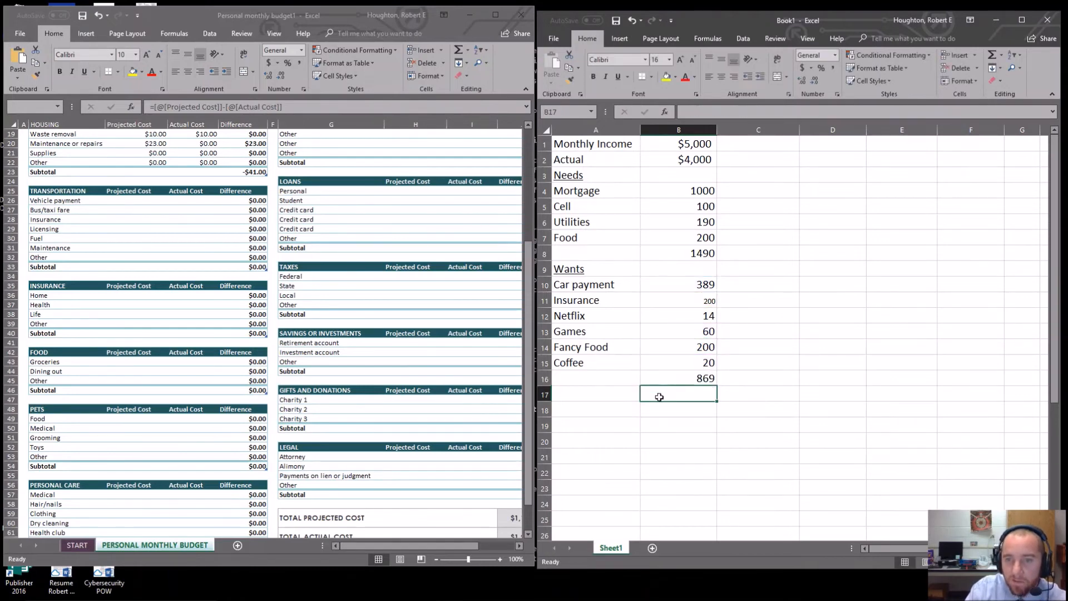
pyautogui.click(673, 379)
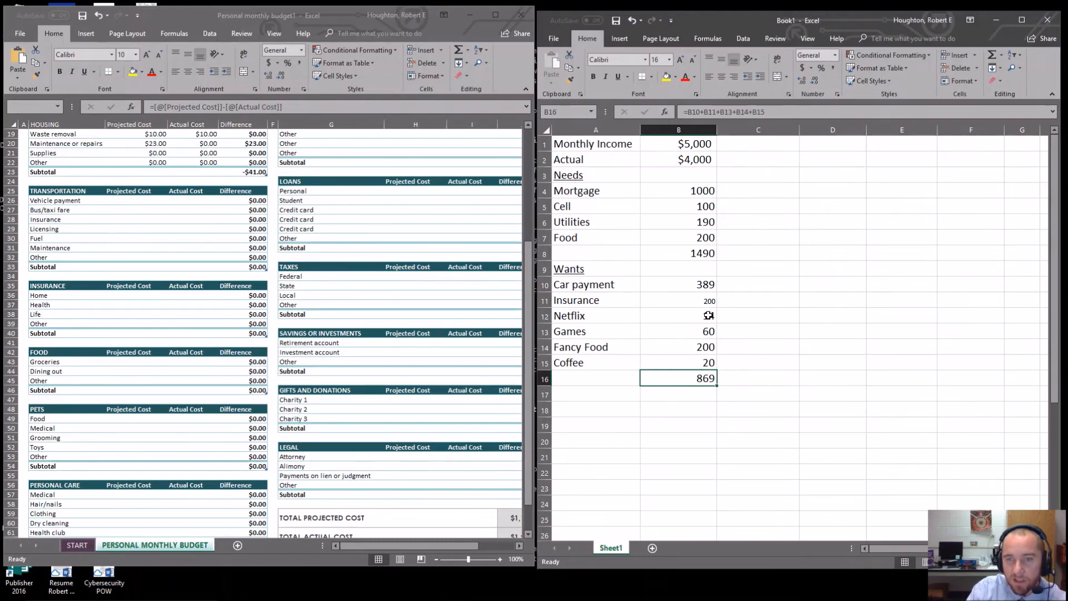
pyautogui.press('F2')
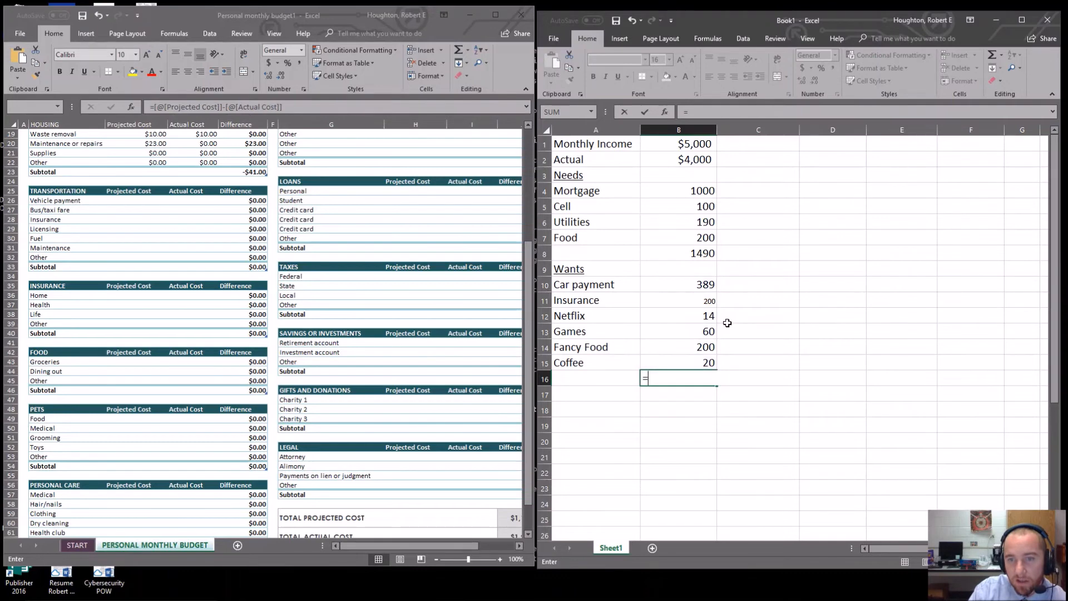
pyautogui.write('=')
pyautogui.click(681, 315)
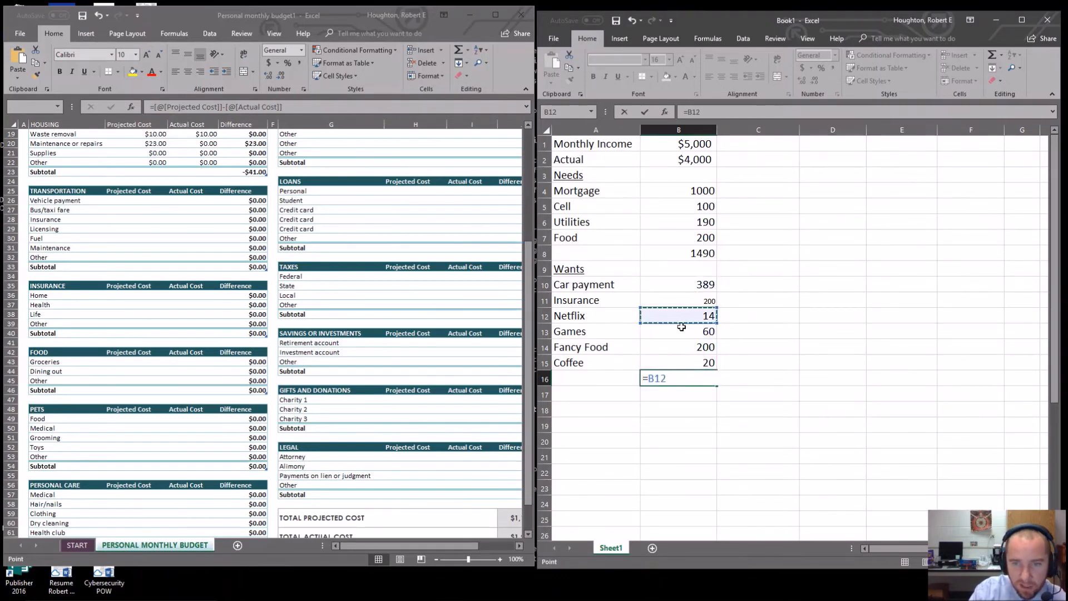
pyautogui.hotkey('ctrl', 'z')
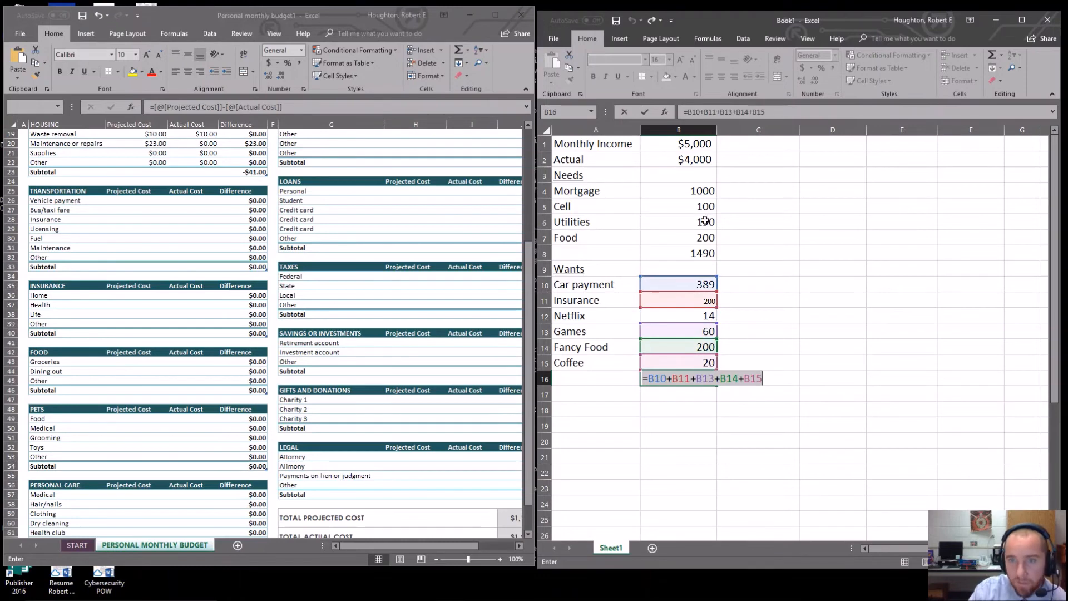
# Add the Netflix amount B12 back into the wants total in cell B16, making the formula =B10+B11+B13+B14+B15+B12
pyautogui.click(773, 113)
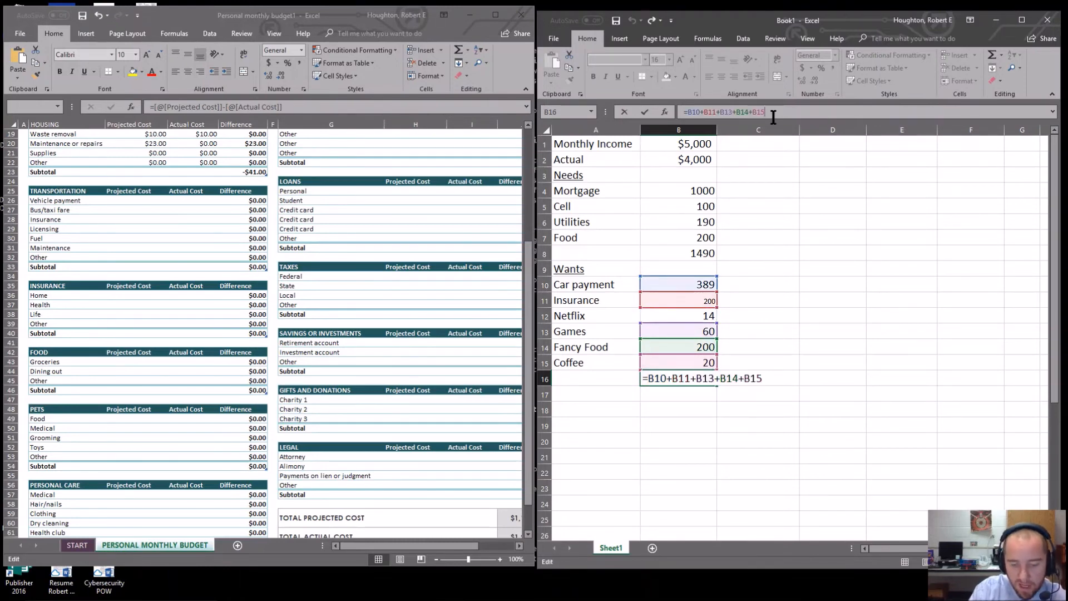
pyautogui.click(705, 317)
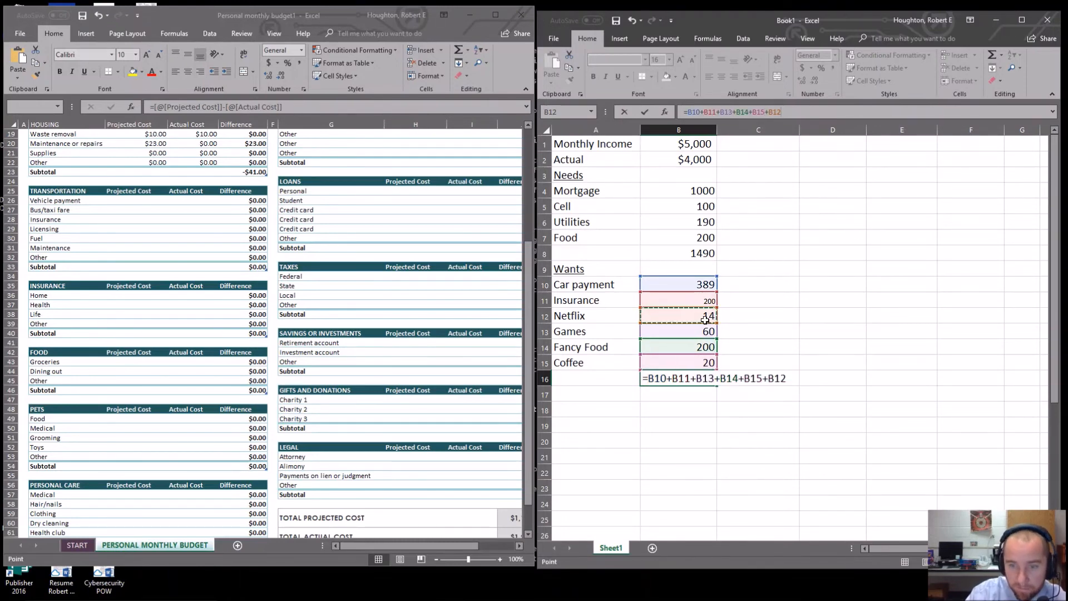
pyautogui.press('Return')
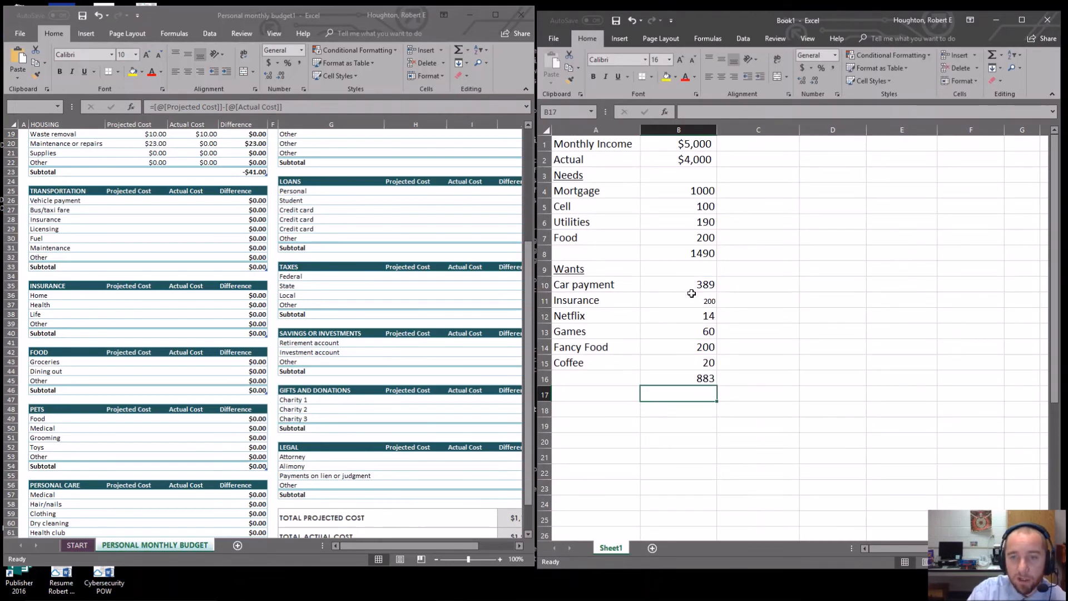
# Label cell D1 Total and add the needs and wants totals in E1 with the formula =B8+B16
pyautogui.click(824, 146)
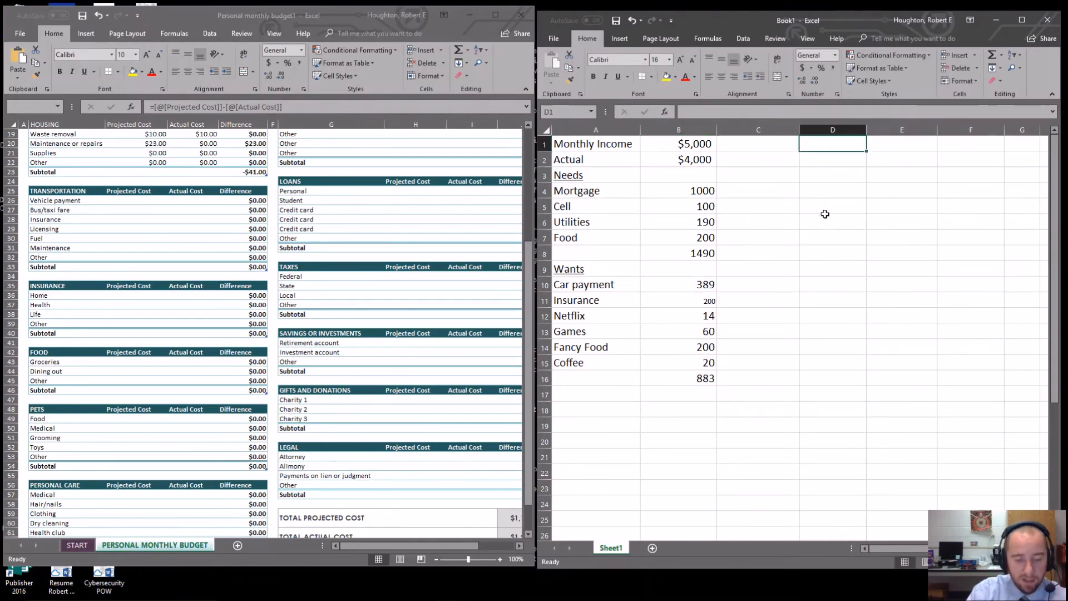
pyautogui.write('Total')
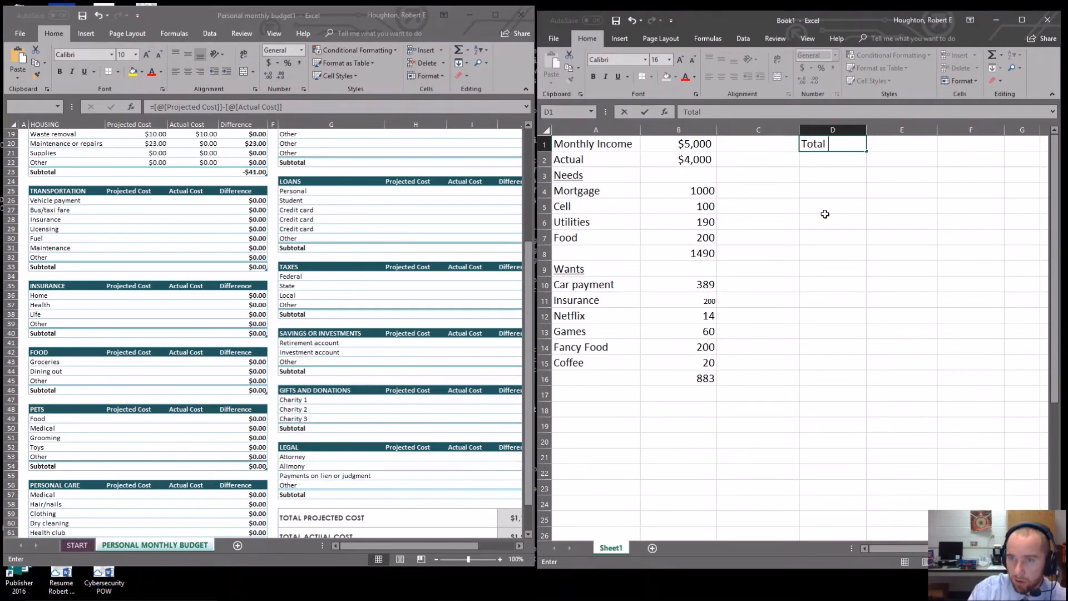
pyautogui.press('Tab')
pyautogui.write('=')
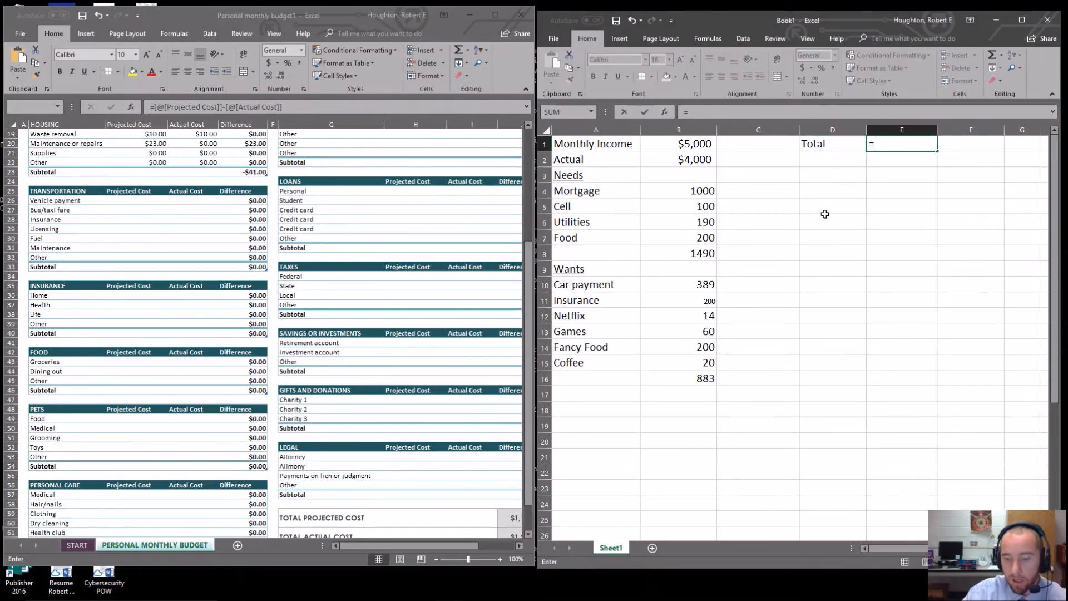
pyautogui.click(708, 253)
pyautogui.write('+')
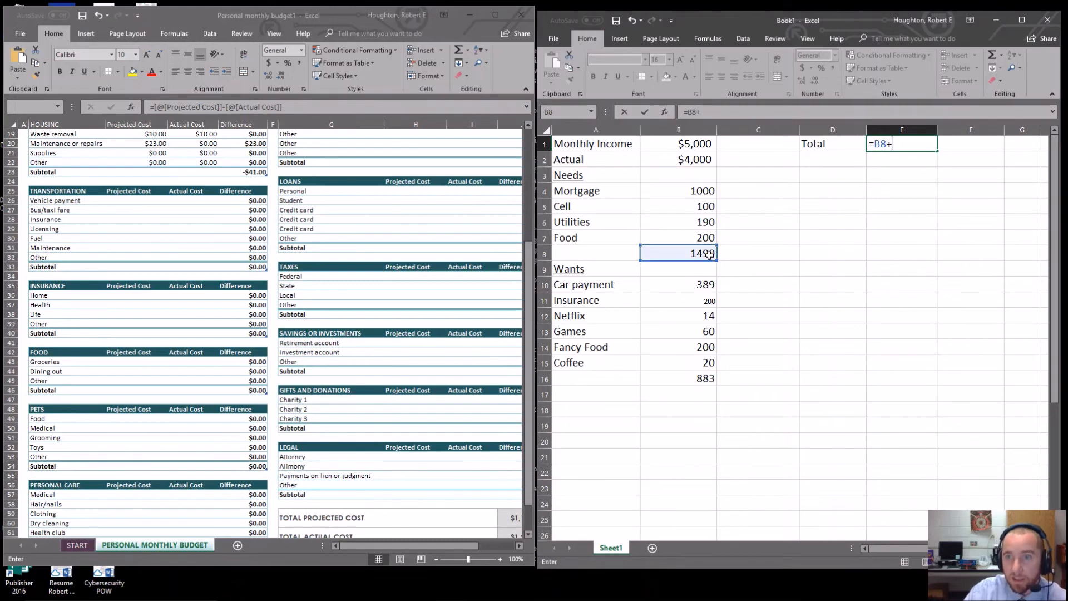
pyautogui.click(716, 378)
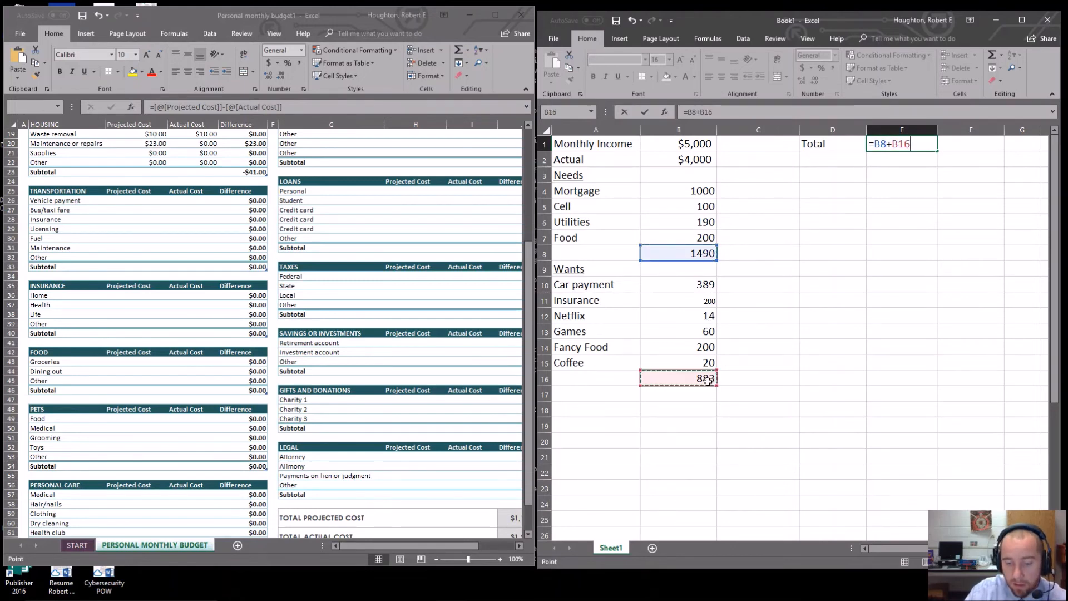
pyautogui.press('Return')
pyautogui.click(916, 141)
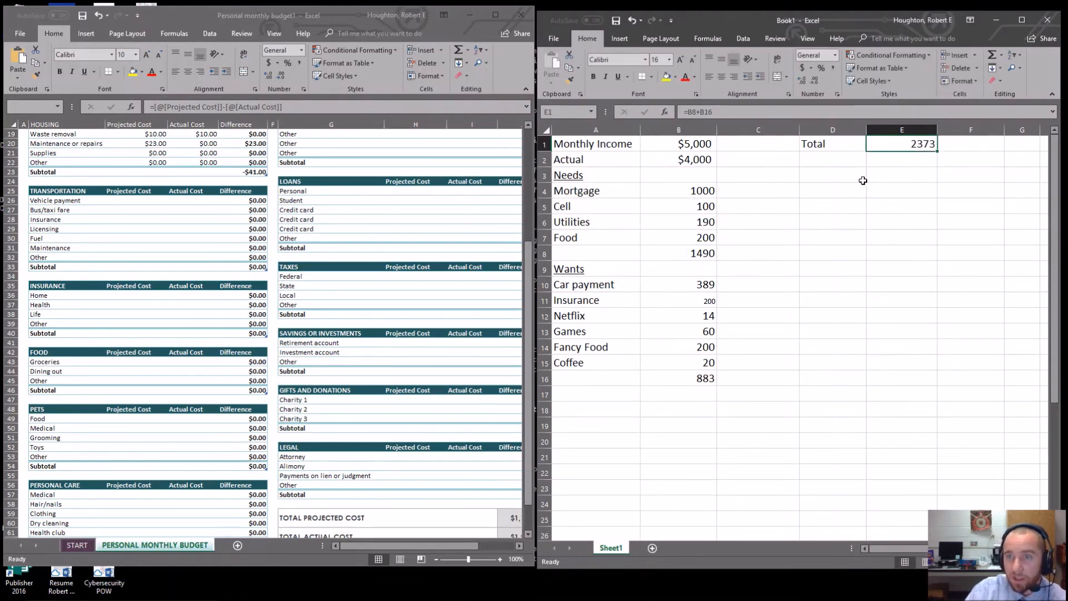
pyautogui.click(840, 175)
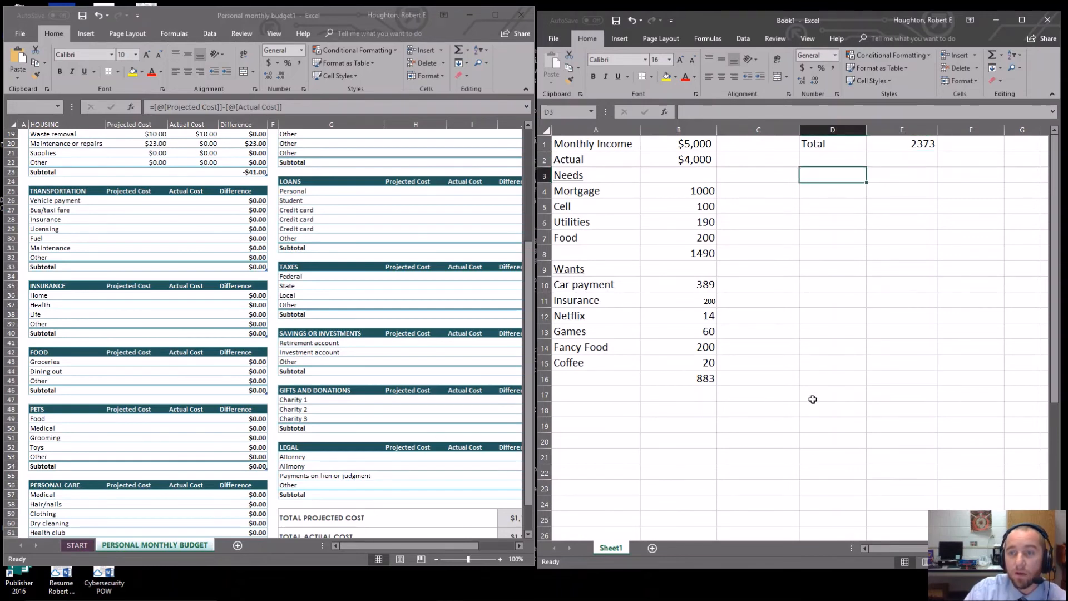
# Extend the label in cell D1 to read Total Expenses
pyautogui.click(839, 139)
pyautogui.doubleClick(837, 144)
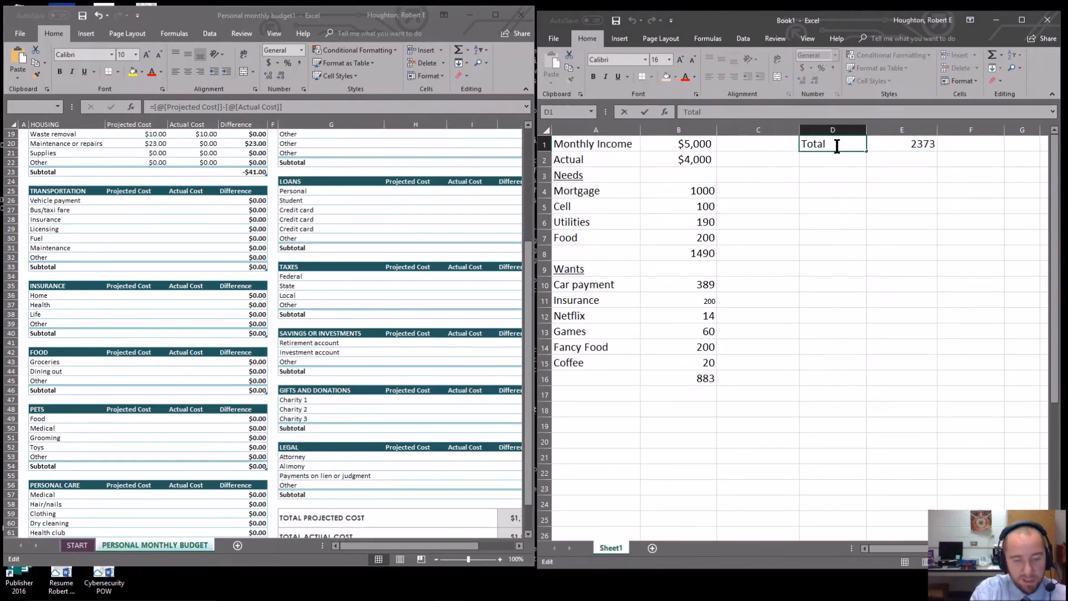
pyautogui.write('Expenses')
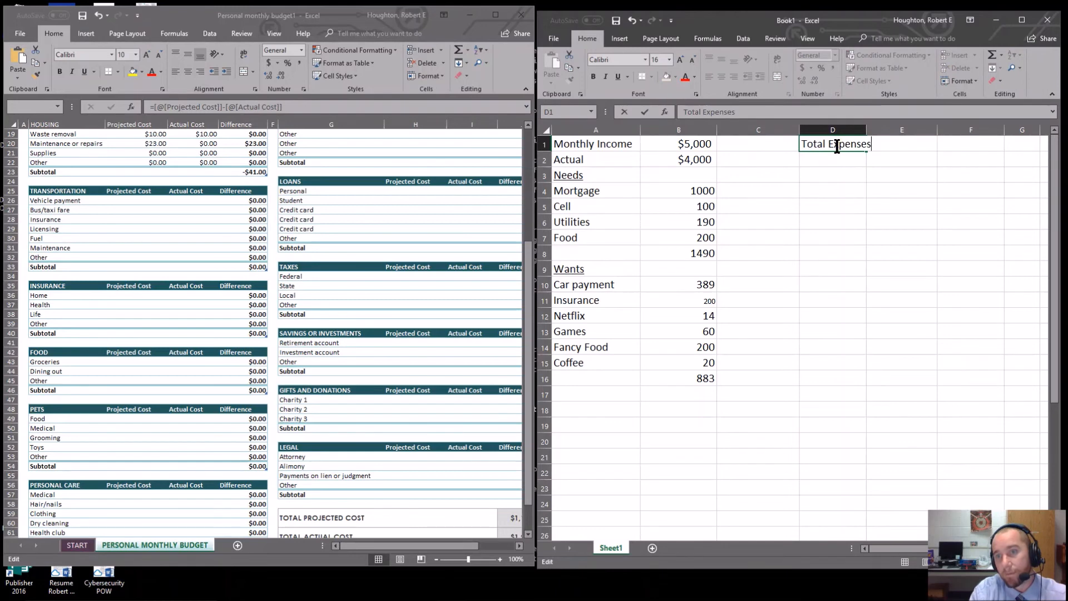
pyautogui.press('Return')
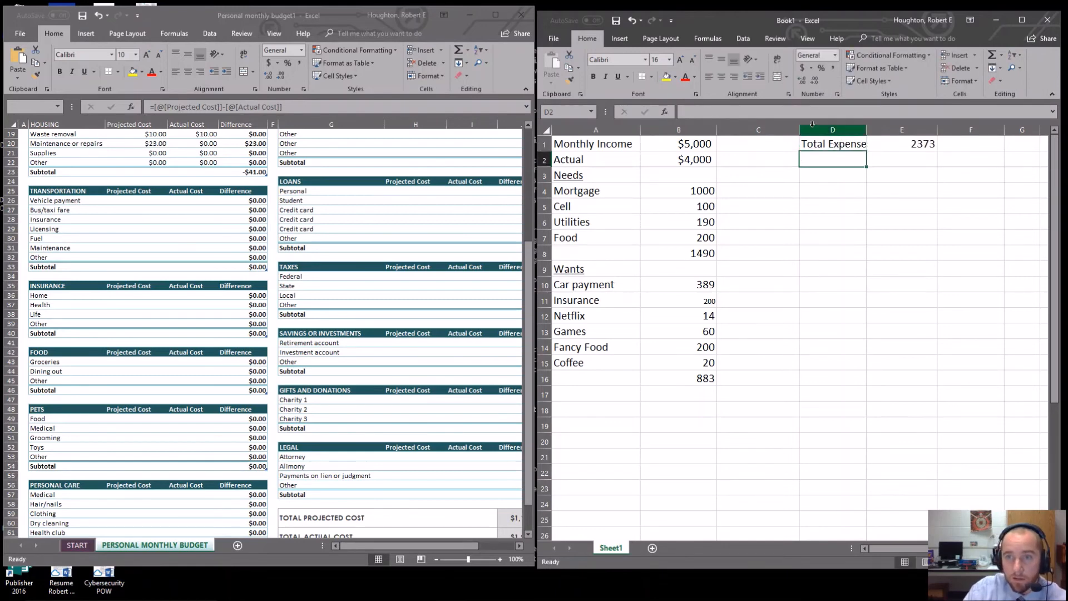
# Narrow column C and widen column D so the full D1 label fits in its cell
pyautogui.moveTo(801, 130); pyautogui.dragTo(736, 131)
pyautogui.click(841, 143)
pyautogui.moveTo(803, 129); pyautogui.dragTo(822, 130)
pyautogui.click(852, 191)
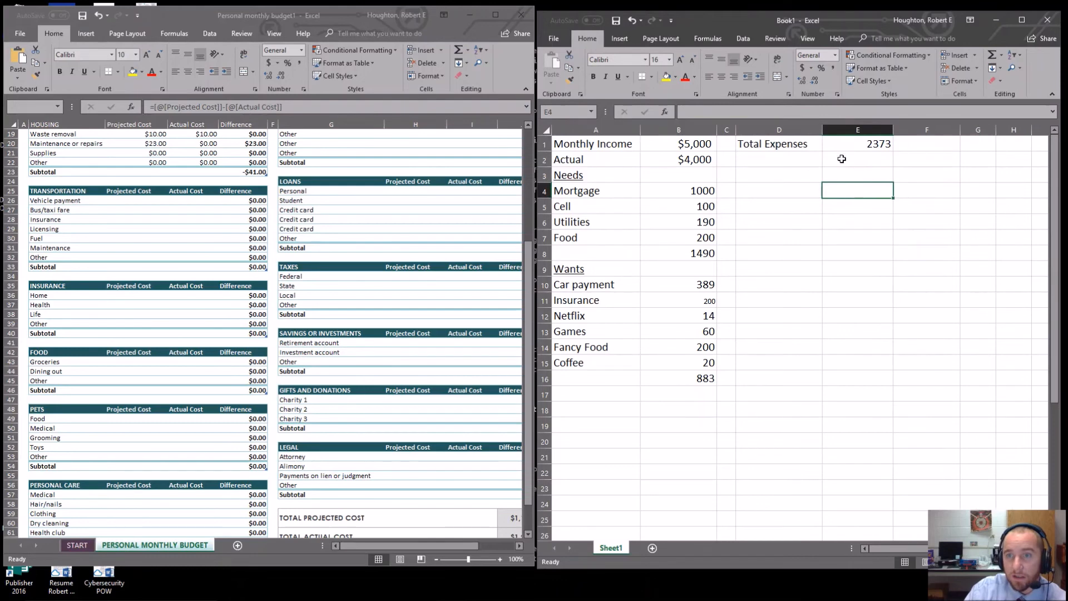
# Label cell D2 Savings and subtract total expenses from the actual income in E2 with the formula =B2-E1
pyautogui.click(800, 161)
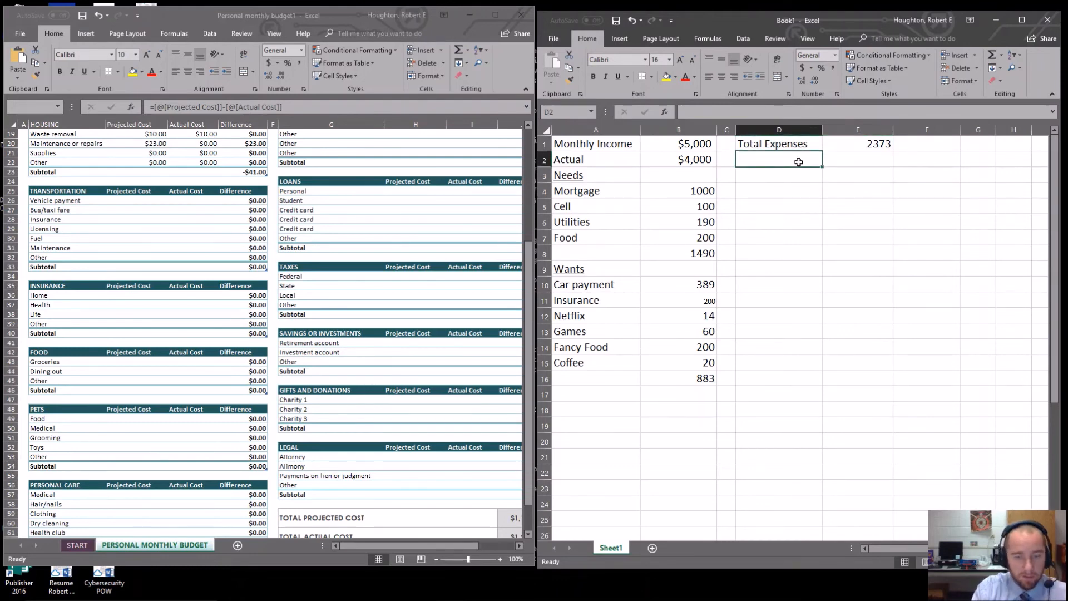
pyautogui.write('Savings')
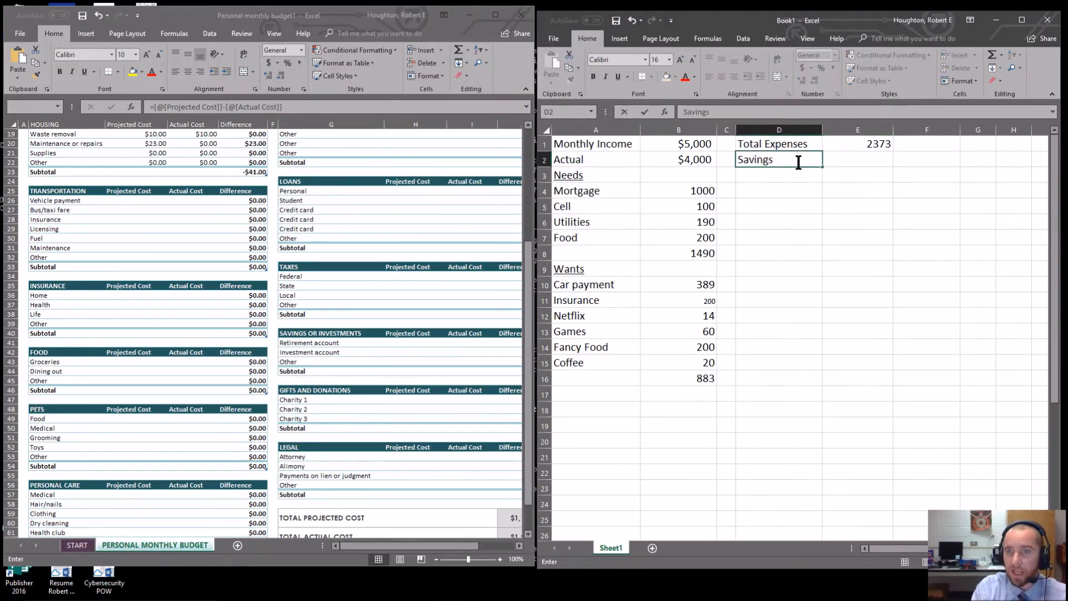
pyautogui.click(852, 162)
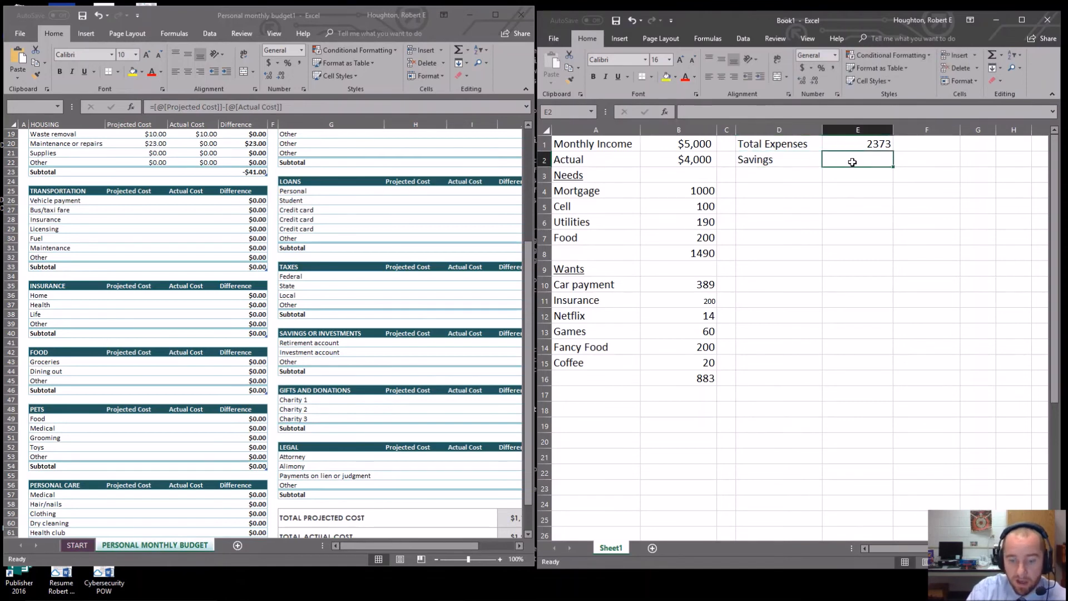
pyautogui.write('=')
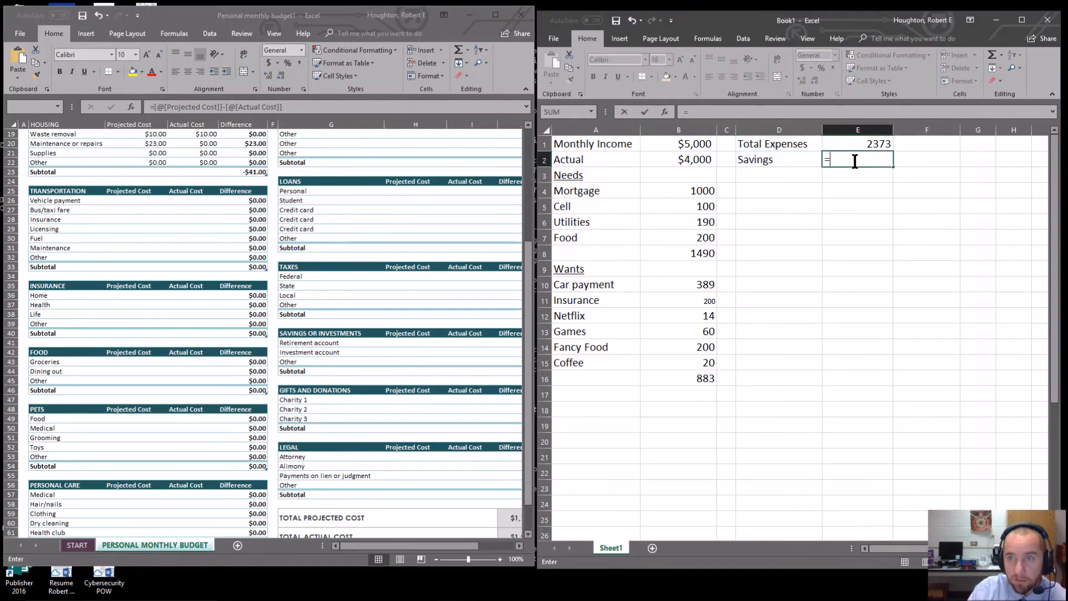
pyautogui.click(694, 161)
pyautogui.write('-')
pyautogui.click(882, 144)
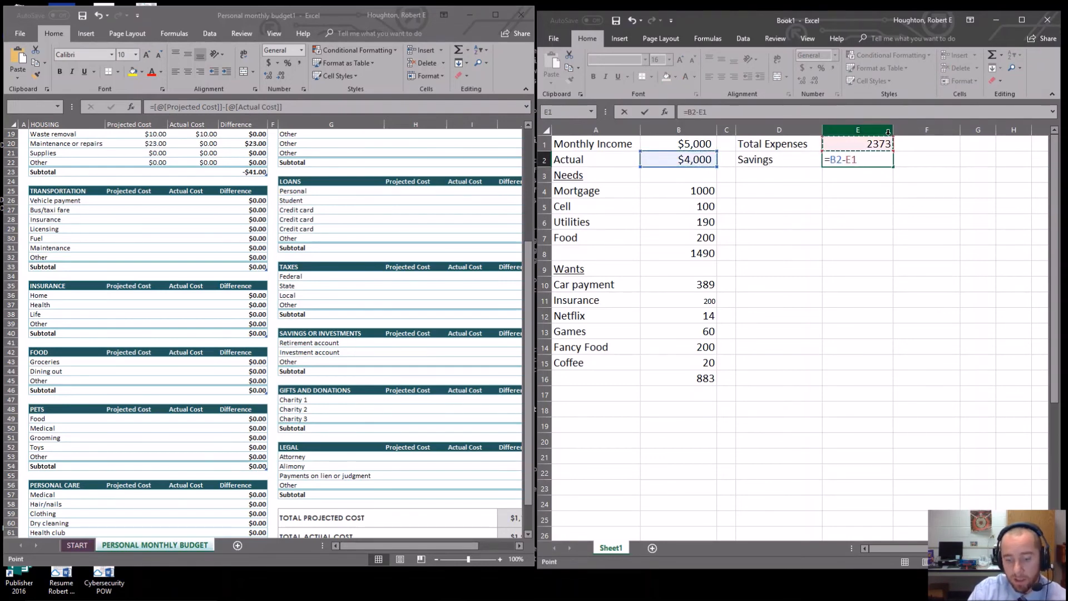
pyautogui.press('Return')
pyautogui.click(832, 209)
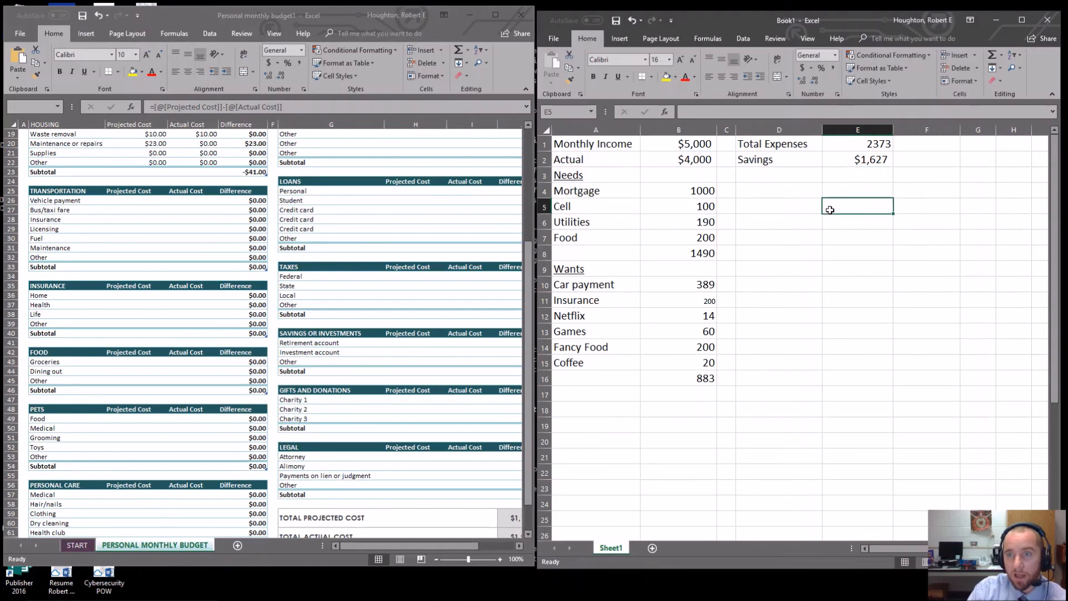
# Review the finished budget, checking the formulas behind the wants total, needs total and savings in B16, B8 and E2
pyautogui.click(835, 161)
pyautogui.moveTo(946, 426); pyautogui.dragTo(582, 127)
pyautogui.click(875, 317)
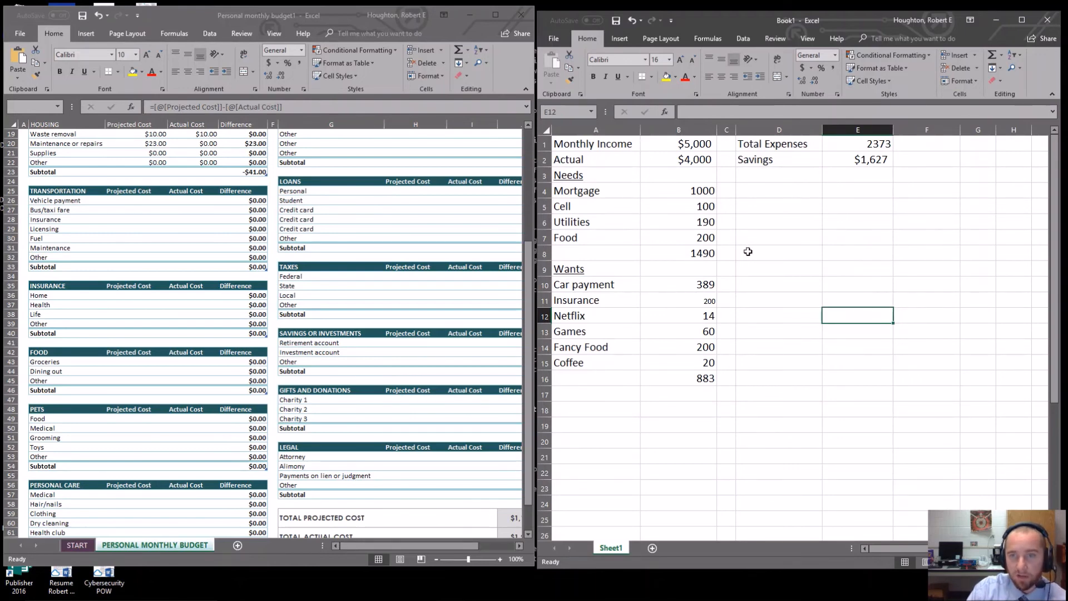
pyautogui.click(683, 384)
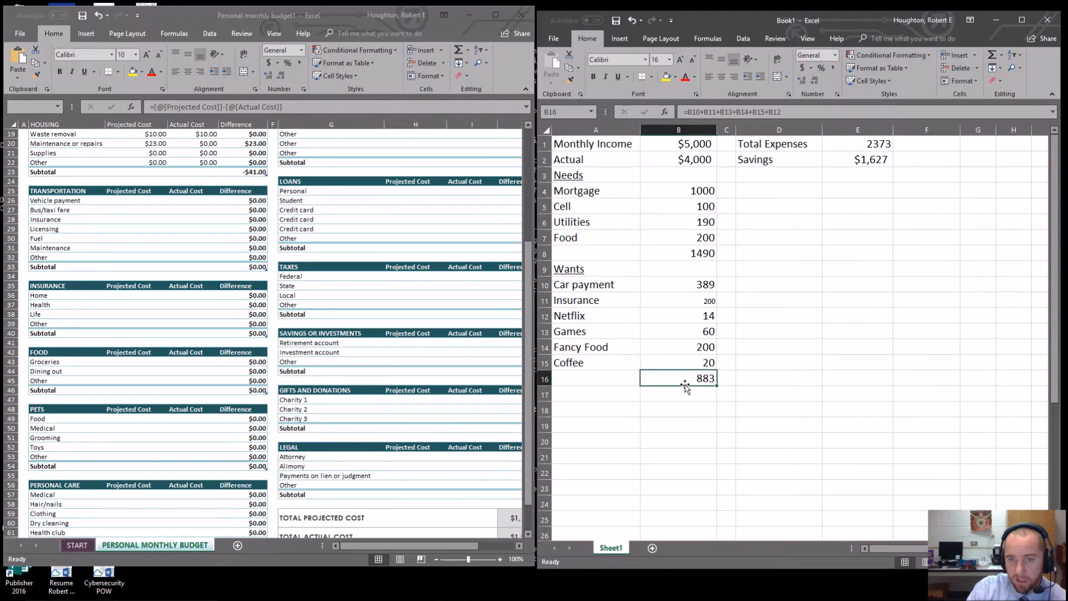
pyautogui.click(683, 254)
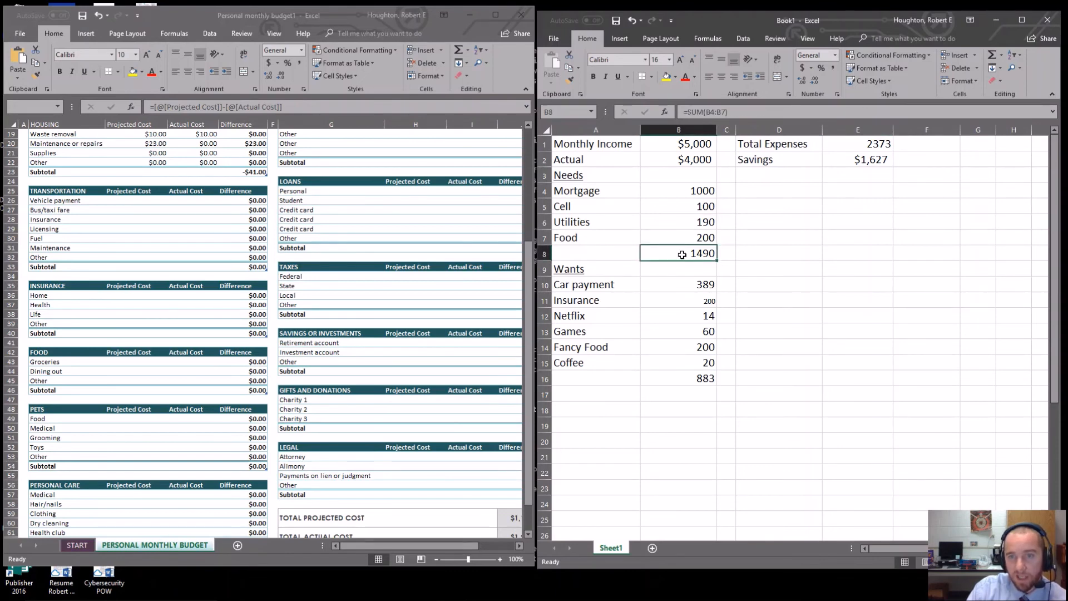
pyautogui.click(872, 159)
pyautogui.click(865, 265)
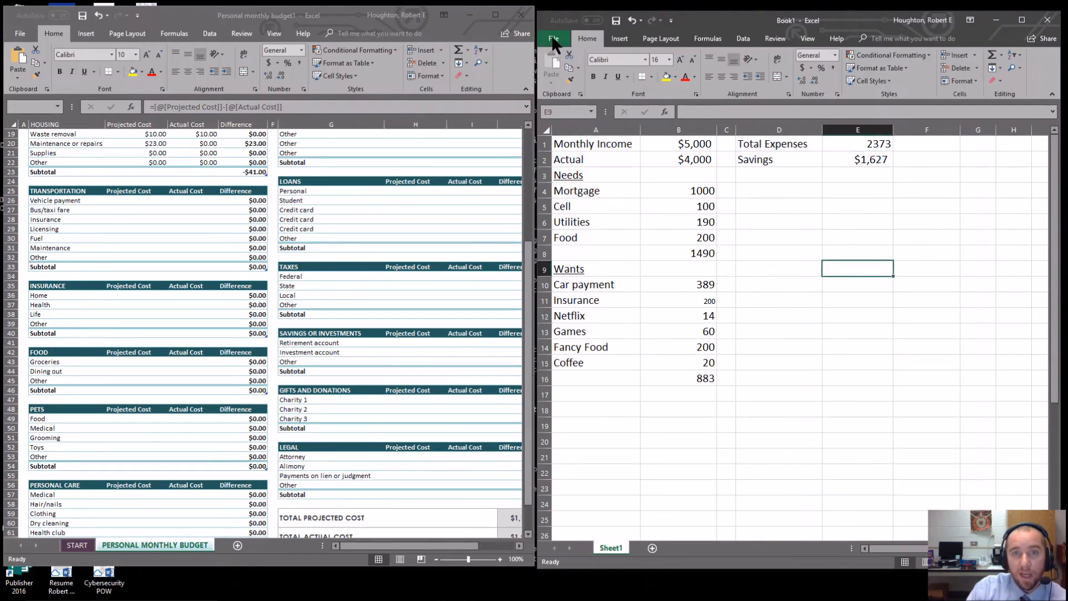
# Save the workbook to the Desktop as an Excel Workbook named Saving Plan
pyautogui.click(553, 37)
pyautogui.click(578, 152)
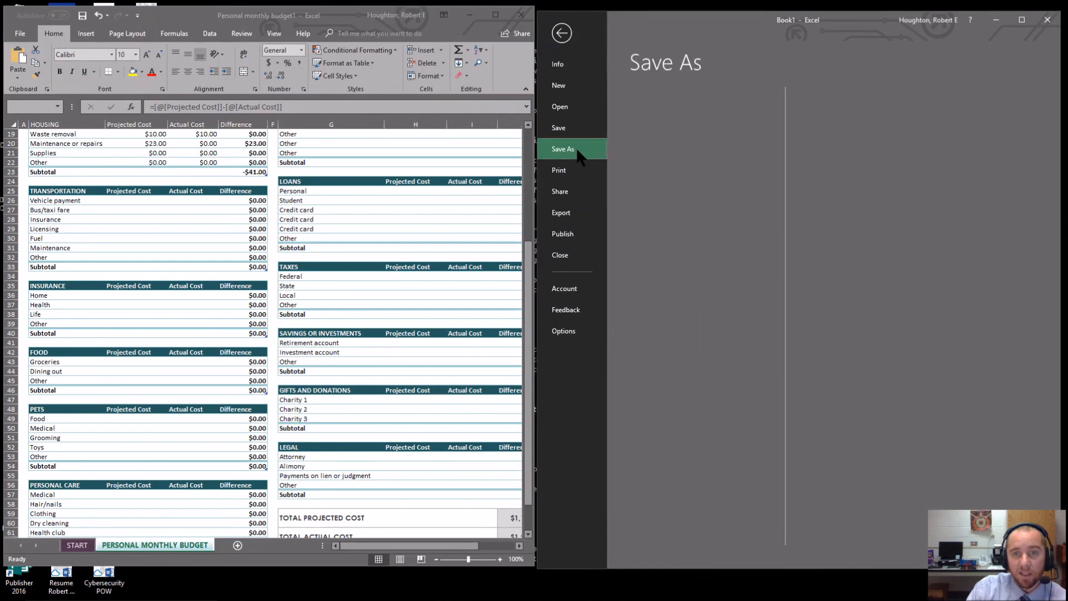
pyautogui.click(685, 241)
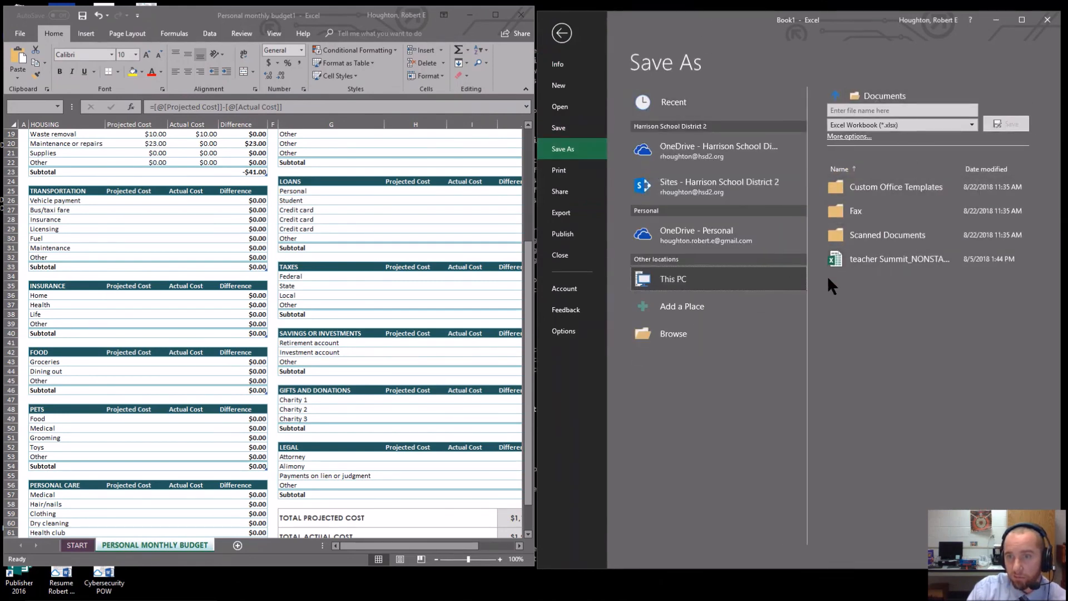
pyautogui.click(684, 277)
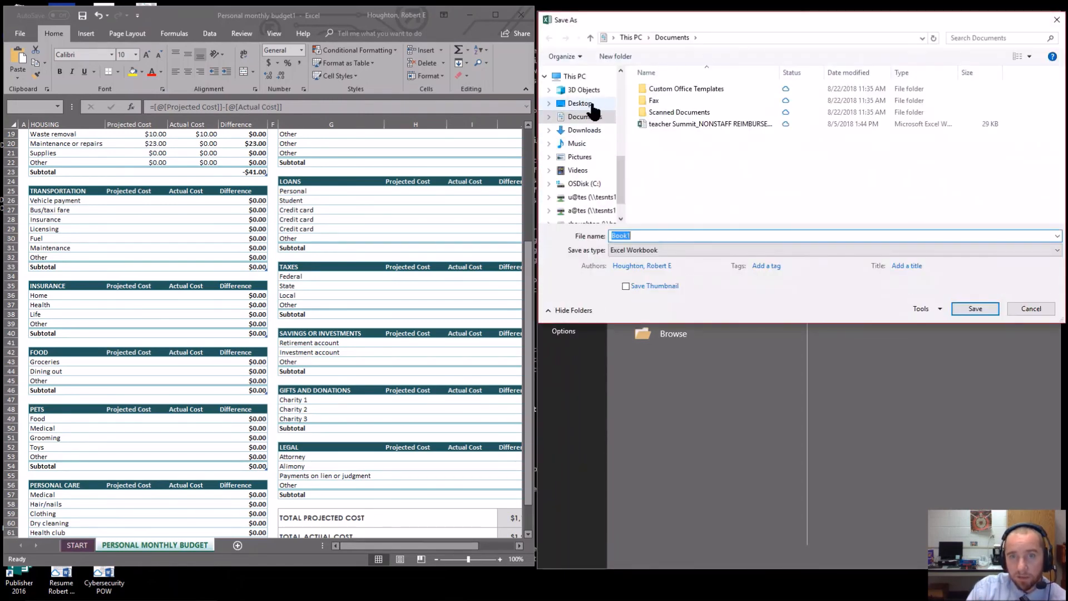
pyautogui.click(590, 104)
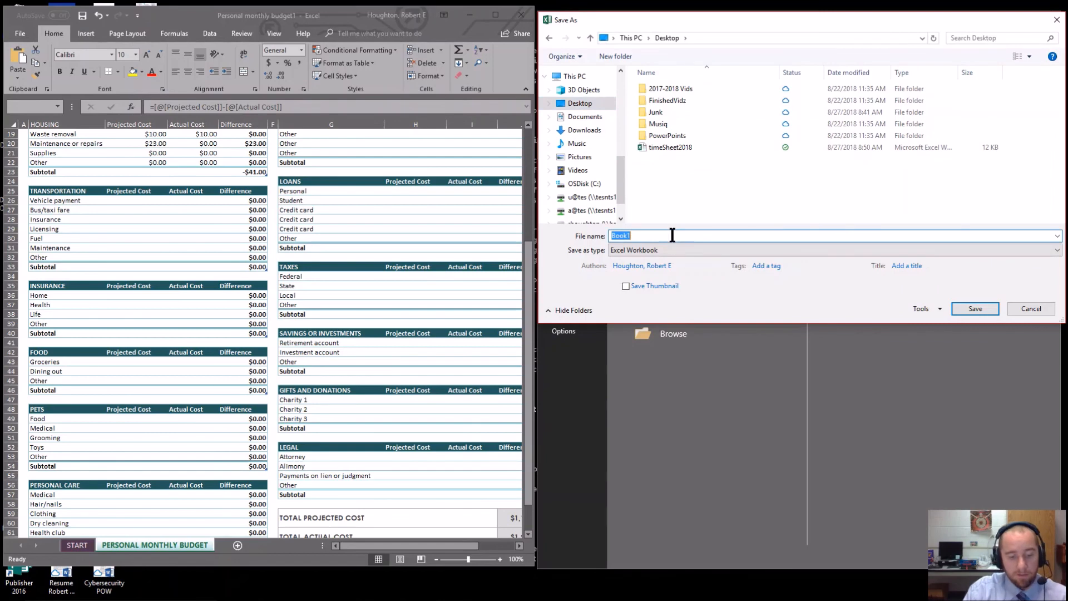
pyautogui.write('Saving Plan')
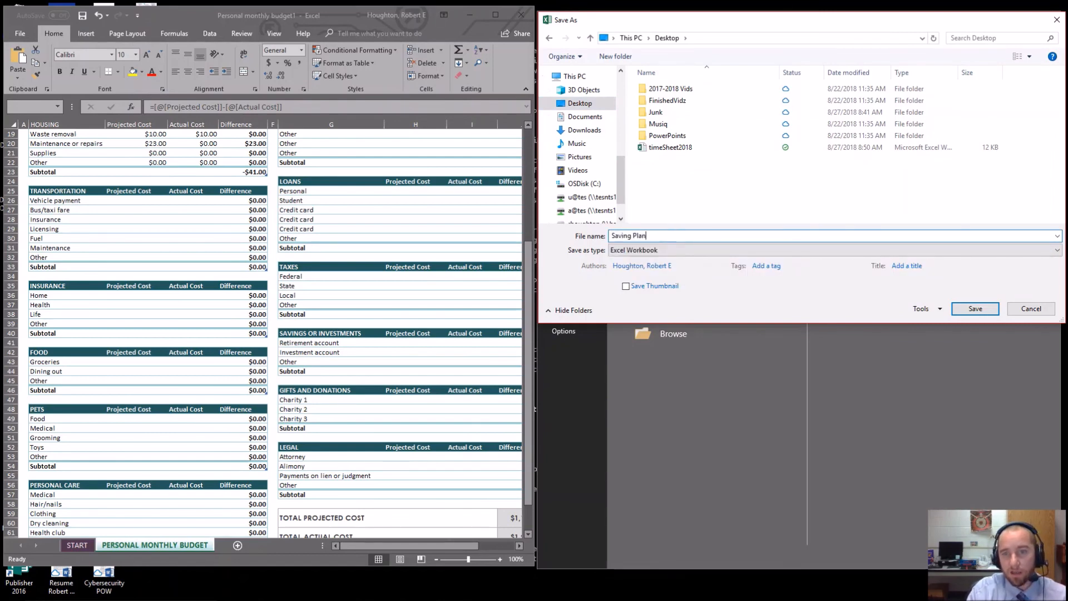
pyautogui.press('Return')
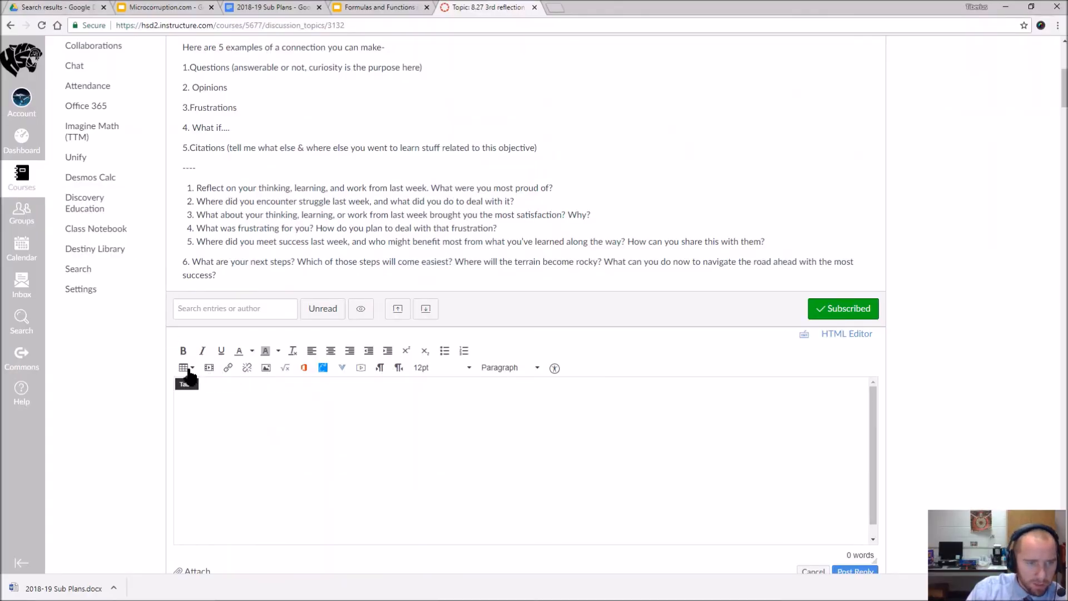
# In the Canvas discussion reply in Chrome, attach the Saving Plan workbook from the Desktop
pyautogui.click(181, 453)
pyautogui.scroll(-1, 181, 452)
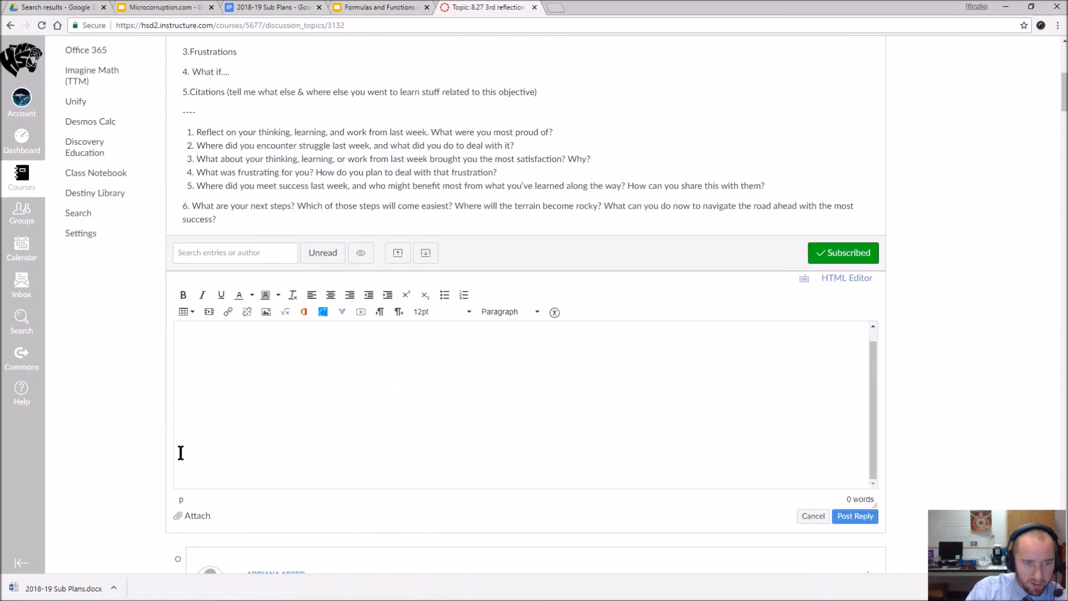
pyautogui.click(189, 516)
pyautogui.click(208, 516)
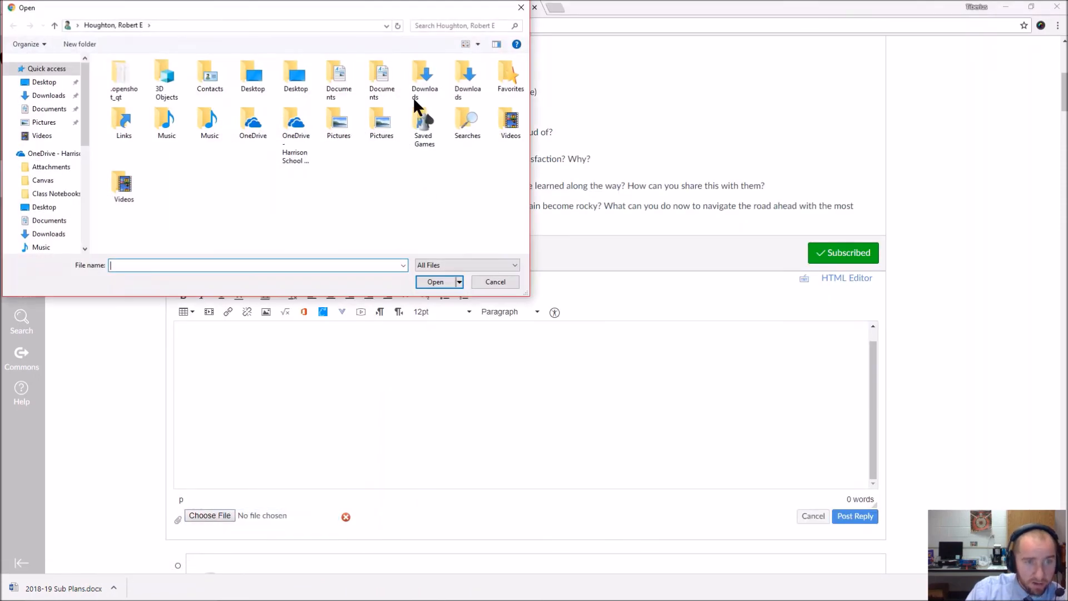
pyautogui.click(43, 82)
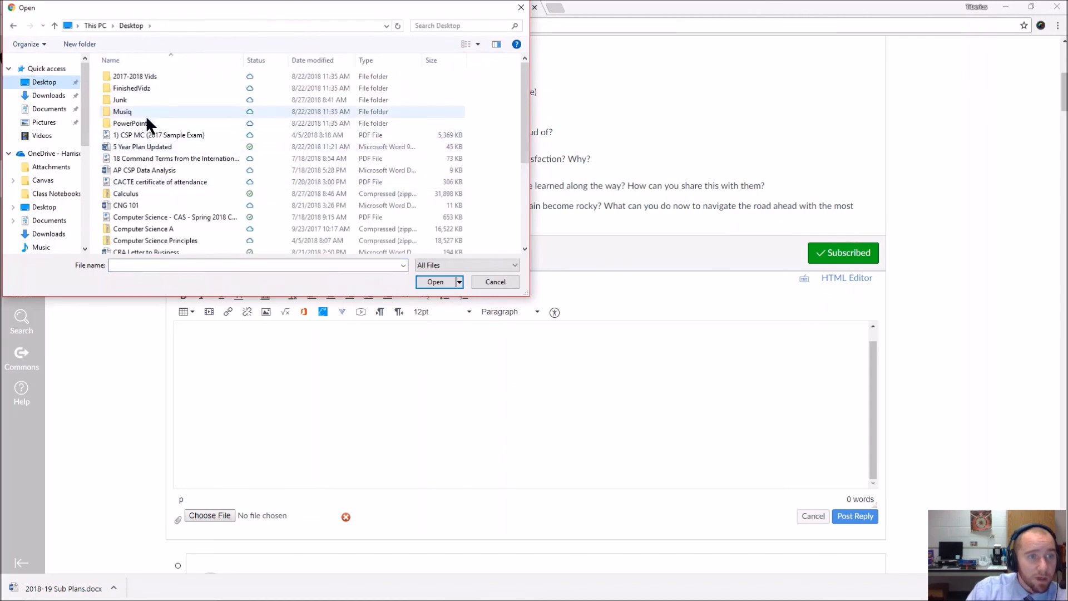
pyautogui.scroll(-4, 156, 189)
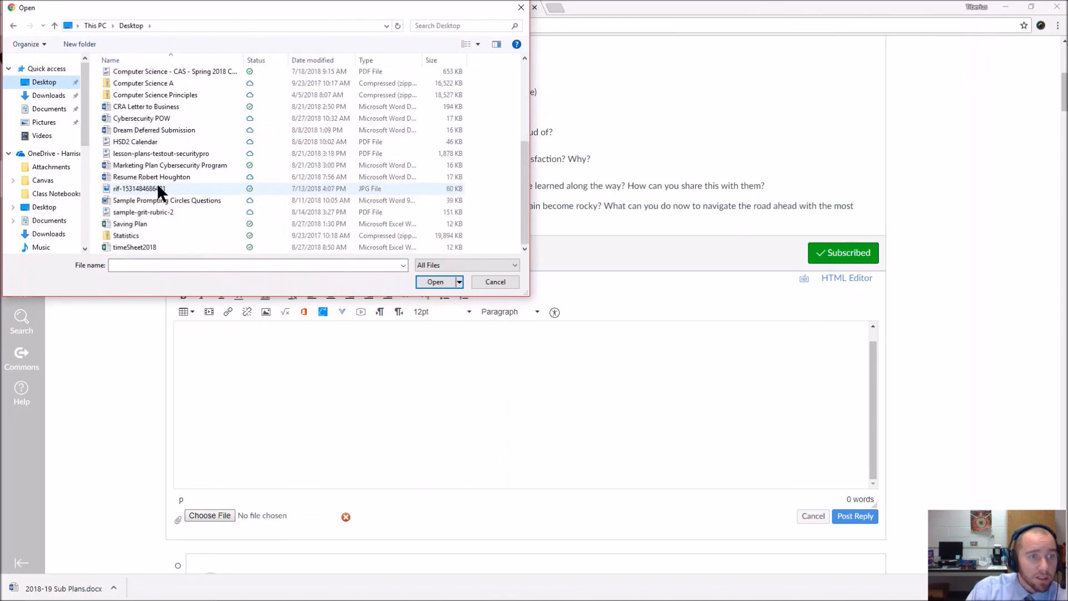
pyautogui.doubleClick(134, 221)
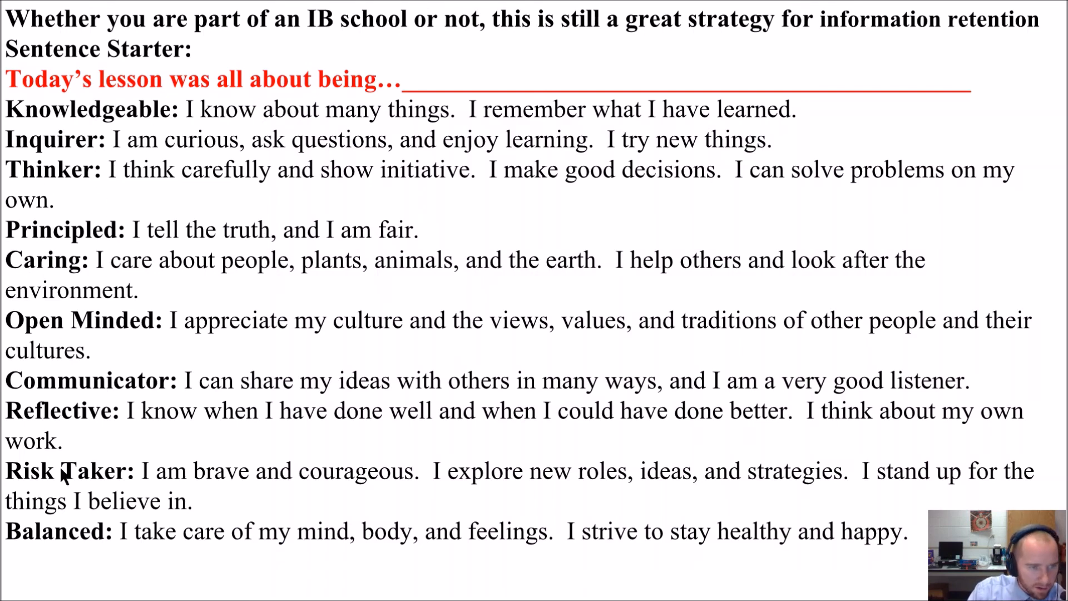
pyautogui.click(269, 502)
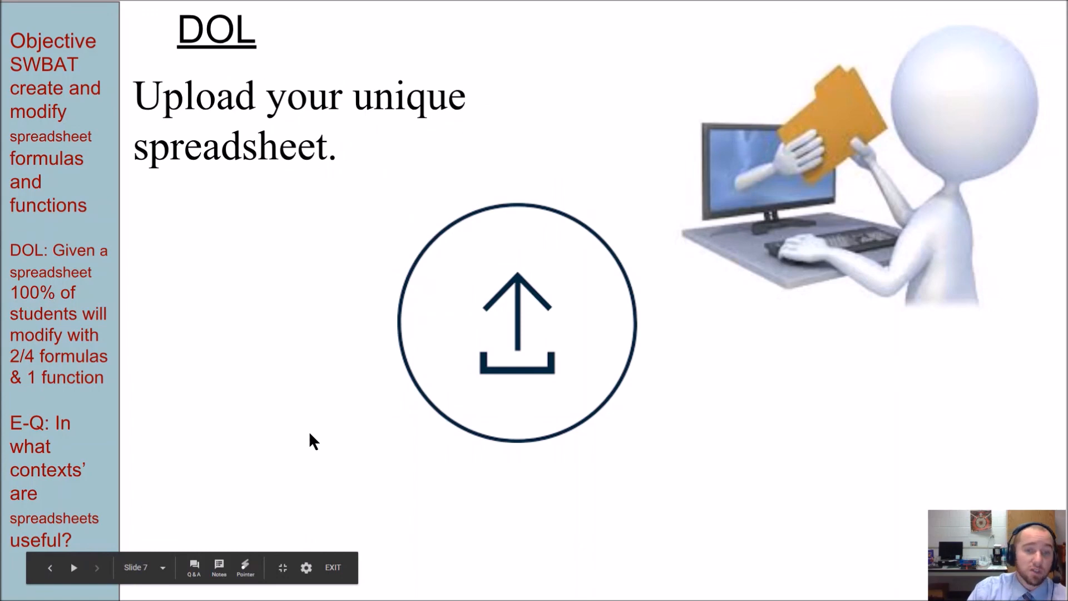